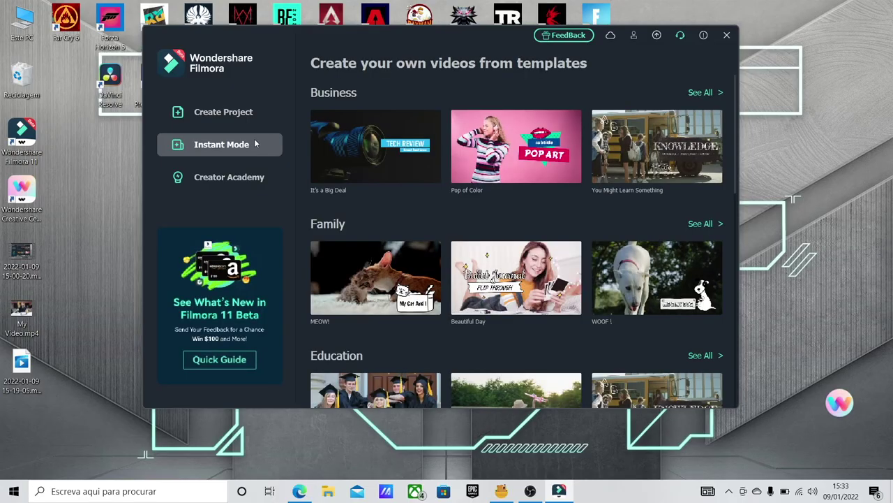
Select the C0236 and C0240 video files and import them into the media library.
{"action": "mouse_move", "coordinate": [497, 149]}
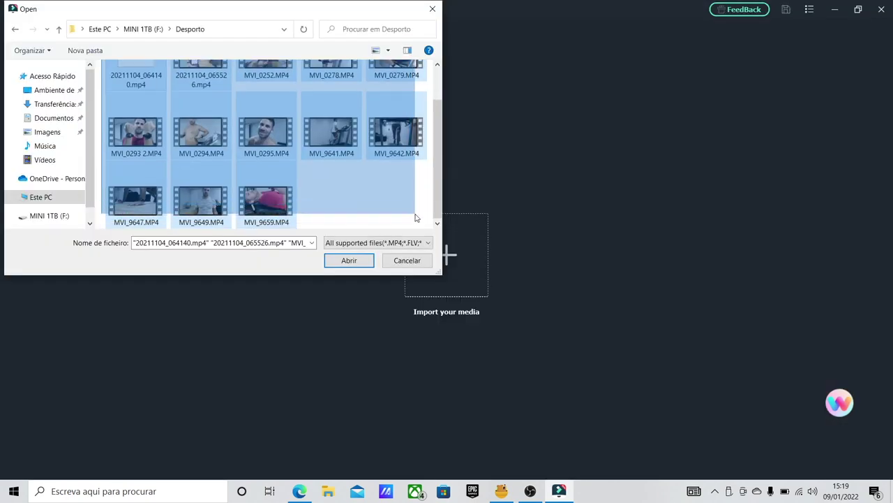
{"action": "left_click_drag", "start_coordinate": [415, 218], "coordinate": [414, 218]}
{"action": "left_click", "coordinate": [349, 260]}
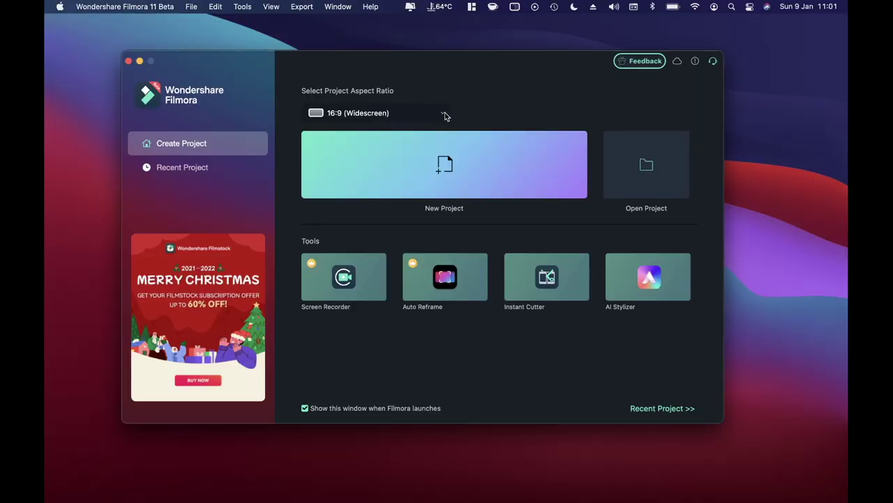
Check the available project aspect ratios, keeping 16:9 Widescreen.
{"action": "left_click", "coordinate": [445, 115]}
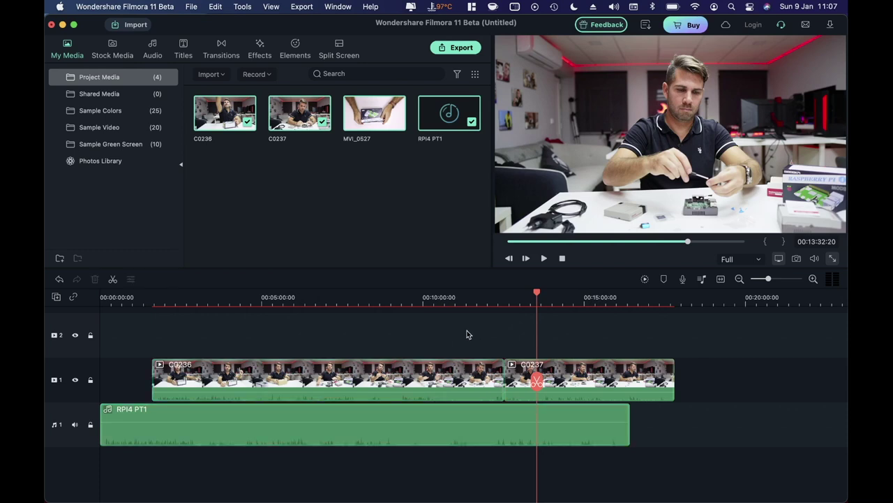
Apply Audio Synchronization to clips C0236 and C0237 against the RPI4 PT1 audio.
{"action": "left_click", "coordinate": [432, 302]}
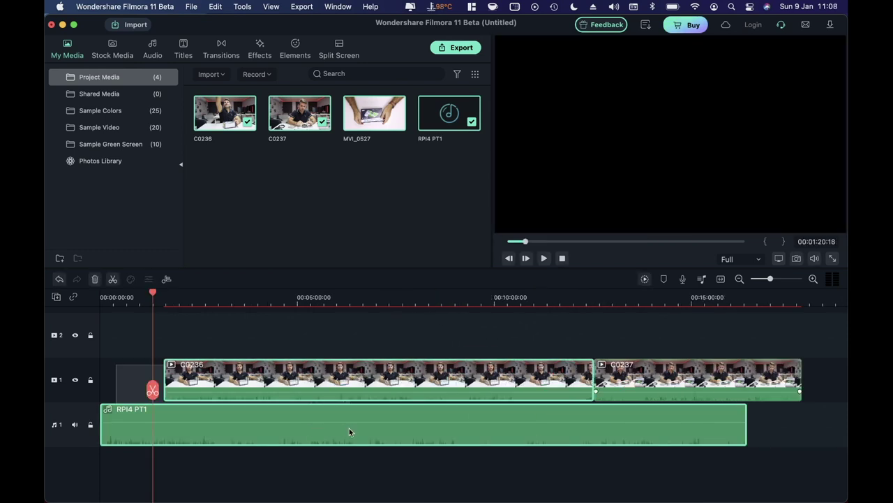
{"action": "right_click", "coordinate": [271, 386]}
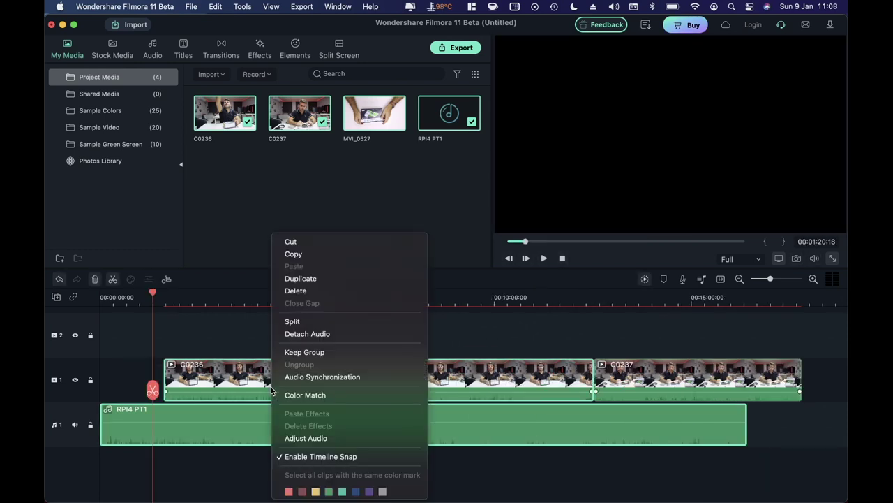
{"action": "left_click", "coordinate": [361, 378]}
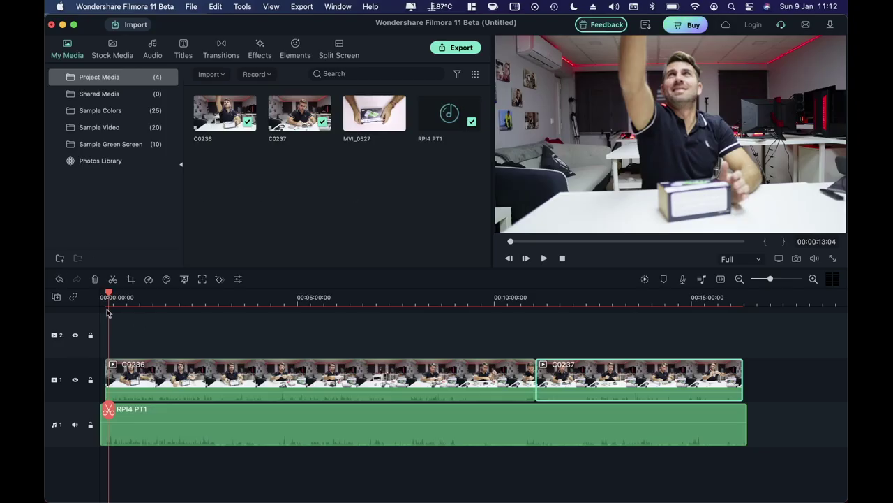
Put MVI_0527 on track 2, sync it with the RPI4 PT1 audio, and shift both to the start.
{"action": "left_click_drag", "start_coordinate": [374, 120], "coordinate": [132, 334]}
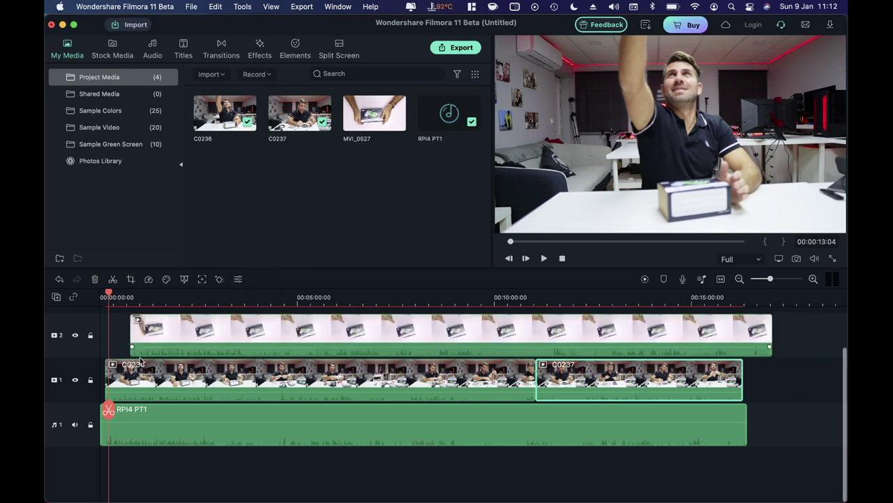
{"action": "left_click", "coordinate": [138, 373]}
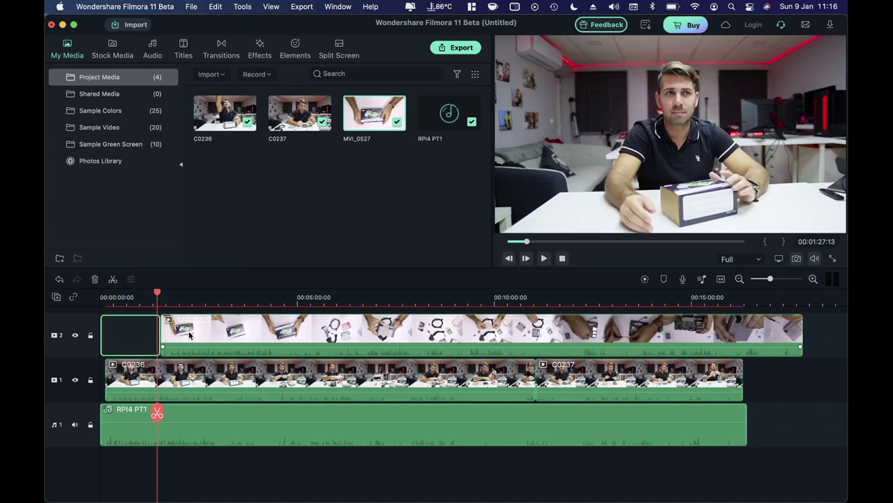
{"action": "left_click", "coordinate": [189, 335]}
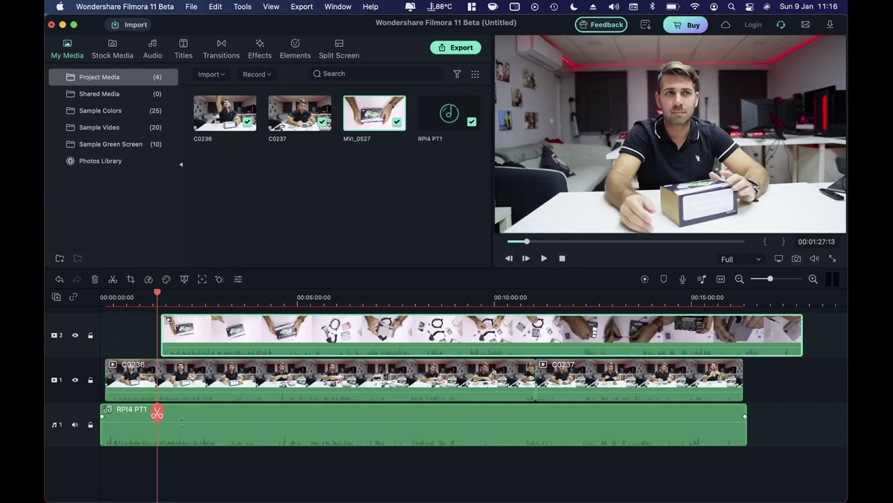
{"action": "left_click", "coordinate": [180, 420]}
{"action": "right_click", "coordinate": [210, 326]}
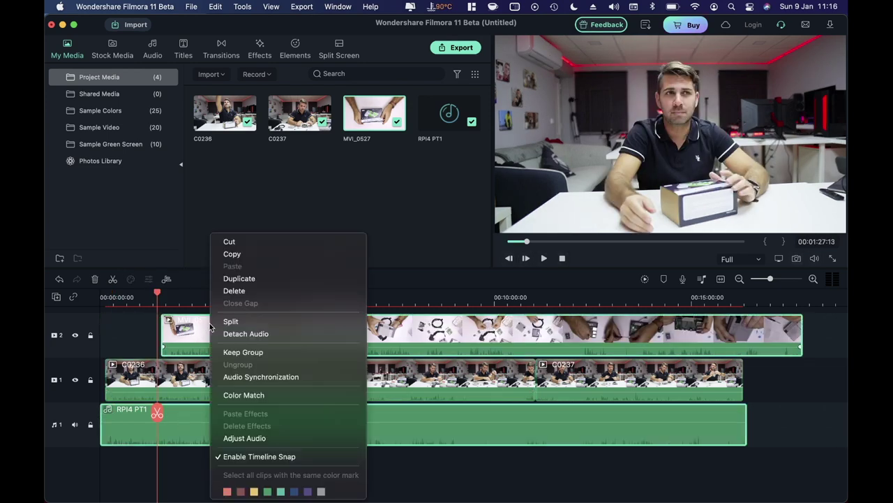
{"action": "left_click", "coordinate": [256, 377]}
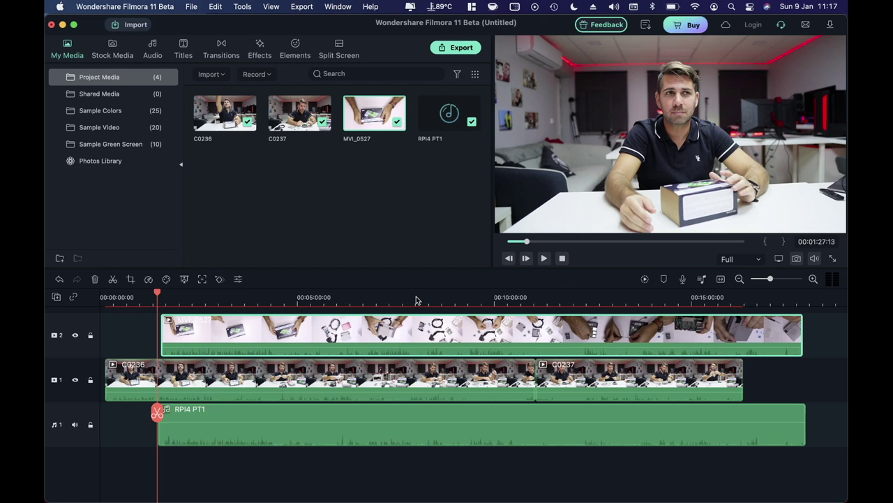
{"action": "left_click_drag", "start_coordinate": [230, 297], "coordinate": [141, 293]}
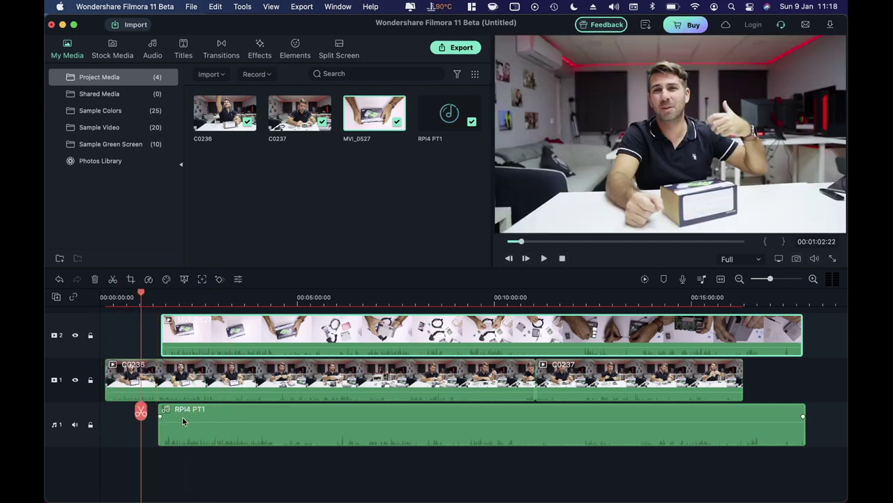
{"action": "left_click_drag", "start_coordinate": [185, 336], "coordinate": [115, 335]}
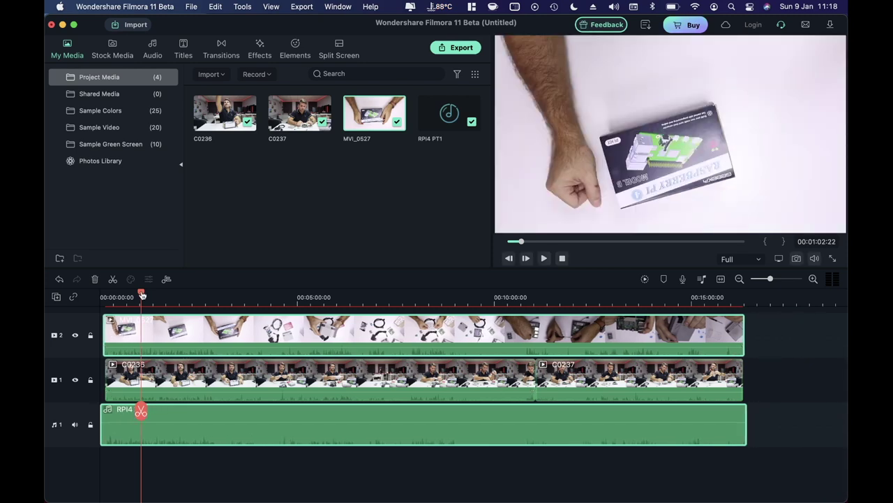
Split the clips at the playhead and delete the tail, then undo the unwanted deletion.
{"action": "left_click_drag", "start_coordinate": [142, 294], "coordinate": [104, 295]}
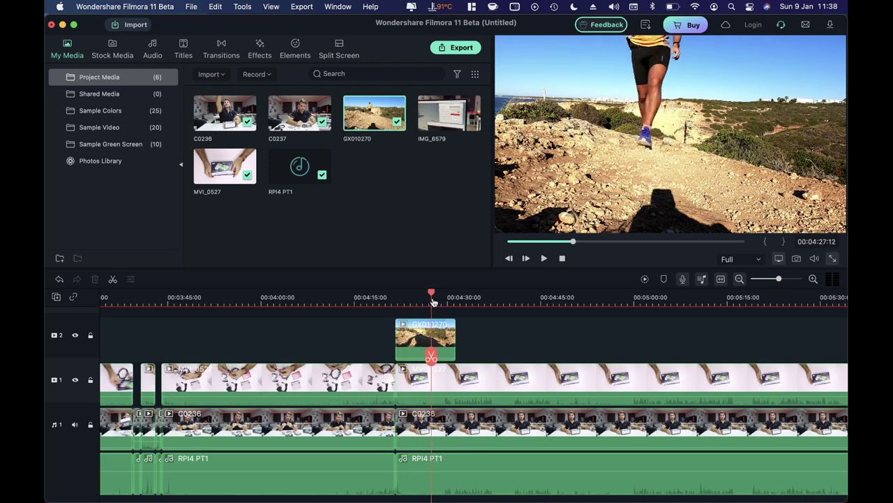
{"action": "left_click_drag", "start_coordinate": [434, 301], "coordinate": [439, 301]}
{"action": "key", "text": "super+b"}
{"action": "key", "text": "Delete"}
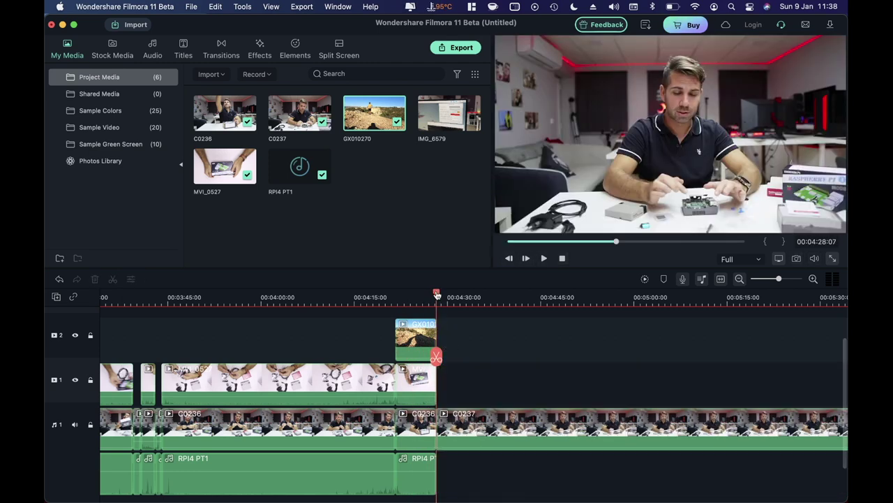
{"action": "key", "text": "super+z"}
Give GX010270 the Montage speed ramp, raising the fourth point to about 1.0x and lowering the second.
{"action": "right_click", "coordinate": [412, 339]}
{"action": "left_click", "coordinate": [467, 248]}
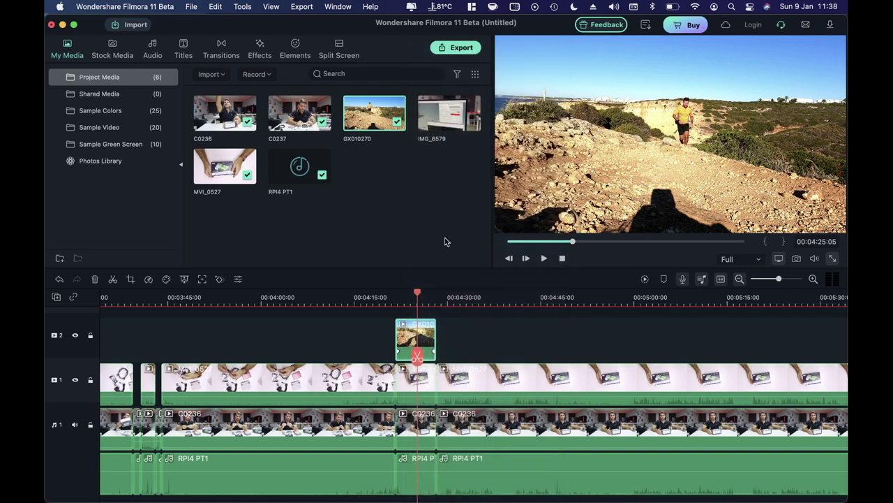
{"action": "left_click", "coordinate": [175, 70]}
{"action": "left_click", "coordinate": [171, 108]}
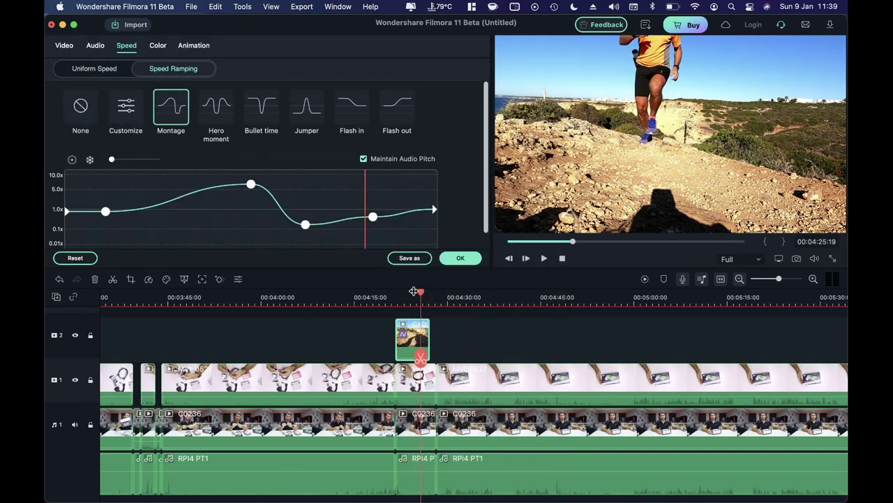
{"action": "left_click_drag", "start_coordinate": [314, 234], "coordinate": [110, 195]}
{"action": "left_click", "coordinate": [543, 258]}
{"action": "left_click", "coordinate": [373, 217]}
{"action": "left_click_drag", "start_coordinate": [373, 218], "coordinate": [374, 207]}
{"action": "left_click", "coordinate": [543, 258]}
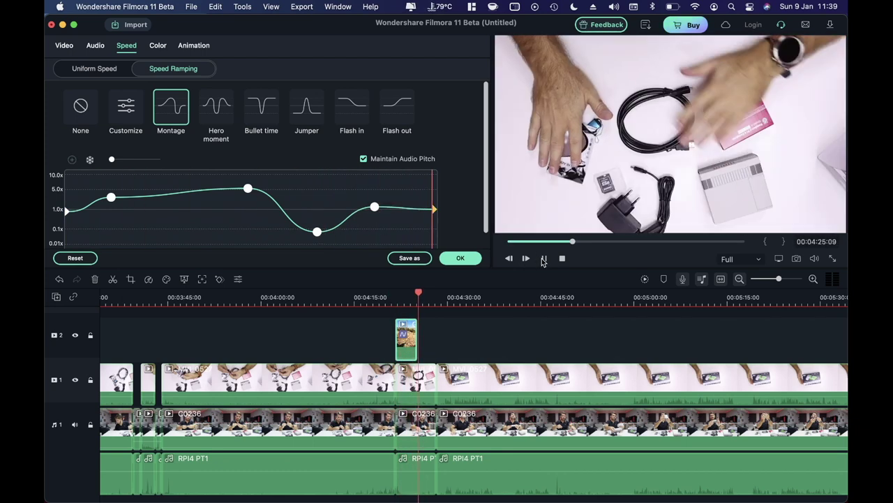
{"action": "left_click", "coordinate": [248, 188]}
{"action": "left_click_drag", "start_coordinate": [248, 189], "coordinate": [246, 195]}
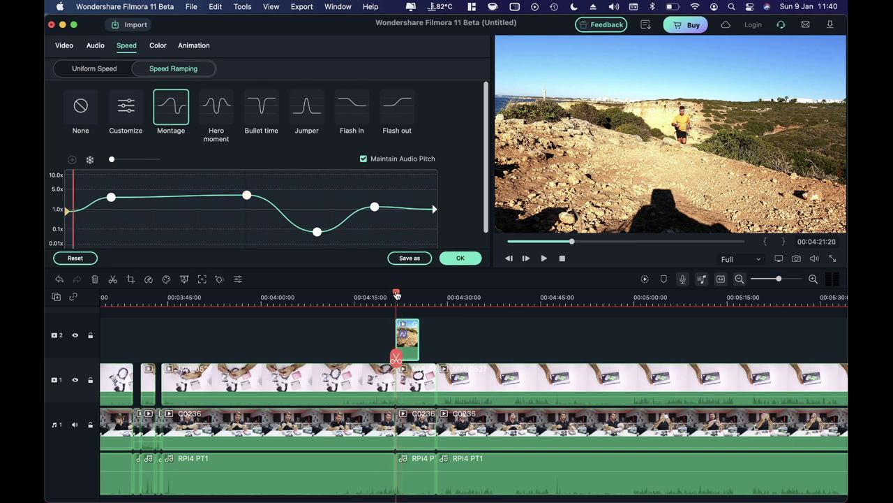
Switch to the Hero moment ramp, shift its points later and drop the low points to 0.10x.
{"action": "left_click", "coordinate": [225, 116]}
{"action": "left_click_drag", "start_coordinate": [411, 196], "coordinate": [260, 183]}
{"action": "left_click_drag", "start_coordinate": [402, 291], "coordinate": [424, 291]}
{"action": "left_click_drag", "start_coordinate": [269, 220], "coordinate": [289, 222]}
{"action": "left_click_drag", "start_coordinate": [305, 188], "coordinate": [319, 188]}
{"action": "left_click_drag", "start_coordinate": [232, 220], "coordinate": [253, 220]}
{"action": "left_click_drag", "start_coordinate": [196, 189], "coordinate": [212, 188]}
{"action": "left_click", "coordinate": [544, 258]}
{"action": "left_click_drag", "start_coordinate": [252, 221], "coordinate": [291, 229]}
{"action": "left_click", "coordinate": [393, 296]}
{"action": "left_click", "coordinate": [543, 258]}
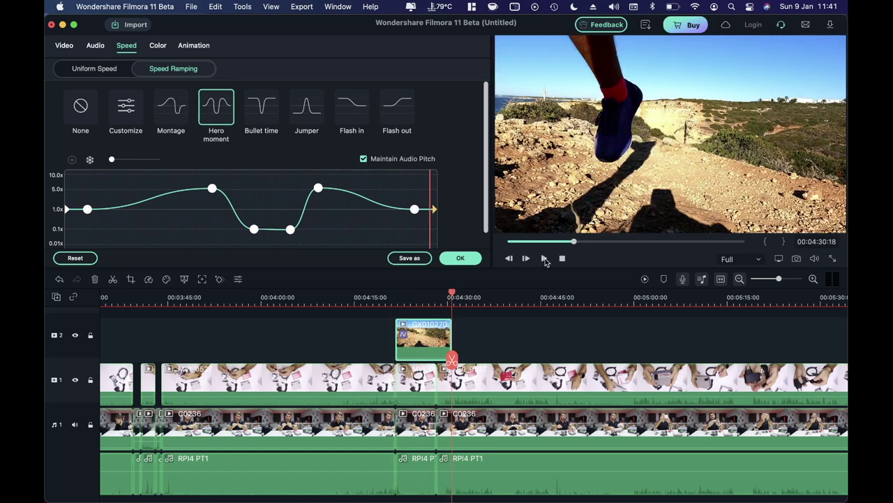
Try the Jumper ramp, then settle on the Flash in speed ramp.
{"action": "left_click", "coordinate": [307, 106]}
{"action": "left_click", "coordinate": [544, 258]}
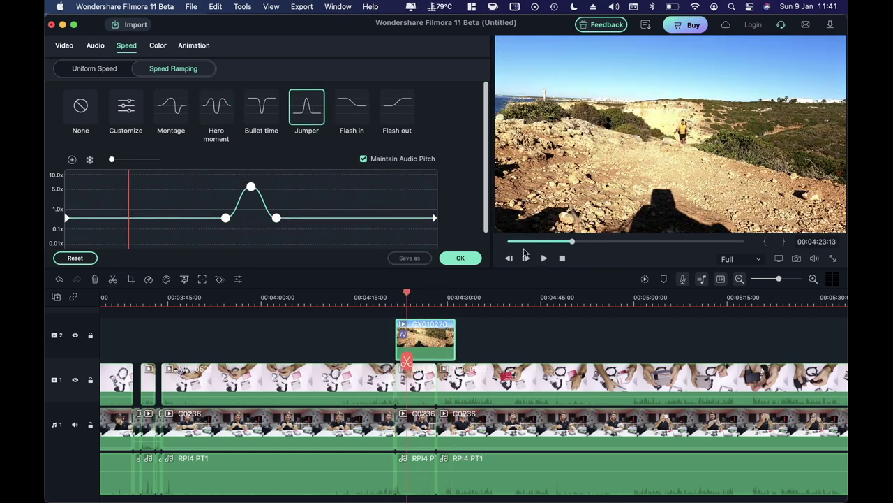
{"action": "left_click", "coordinate": [352, 106]}
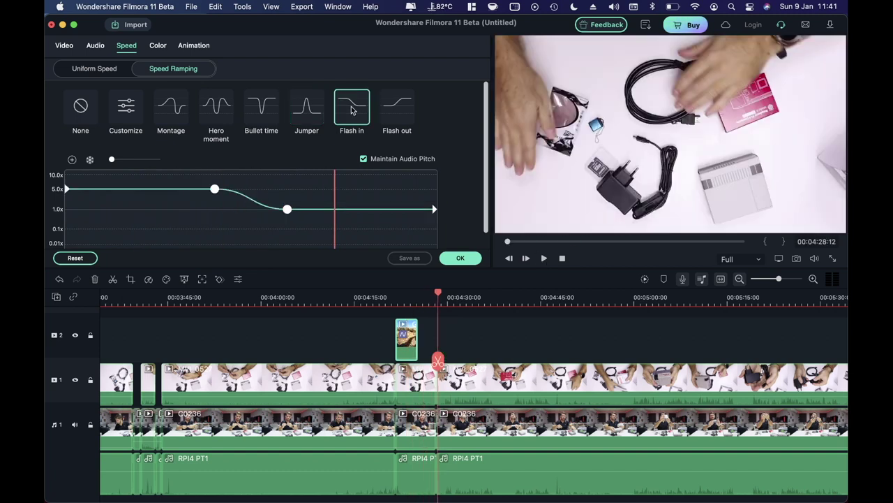
{"action": "left_click", "coordinate": [399, 299]}
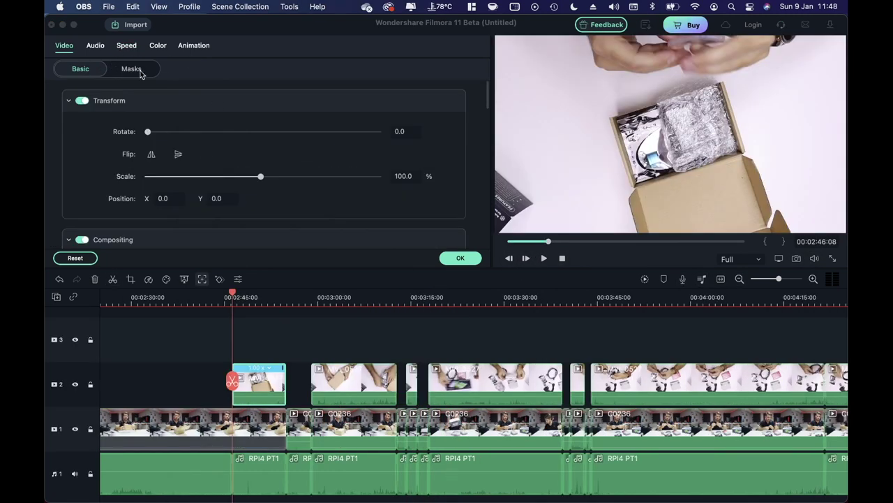
Try the Circle, Single line and heart mask presets on the overhead clip.
{"action": "left_click", "coordinate": [139, 74]}
{"action": "left_click", "coordinate": [139, 72]}
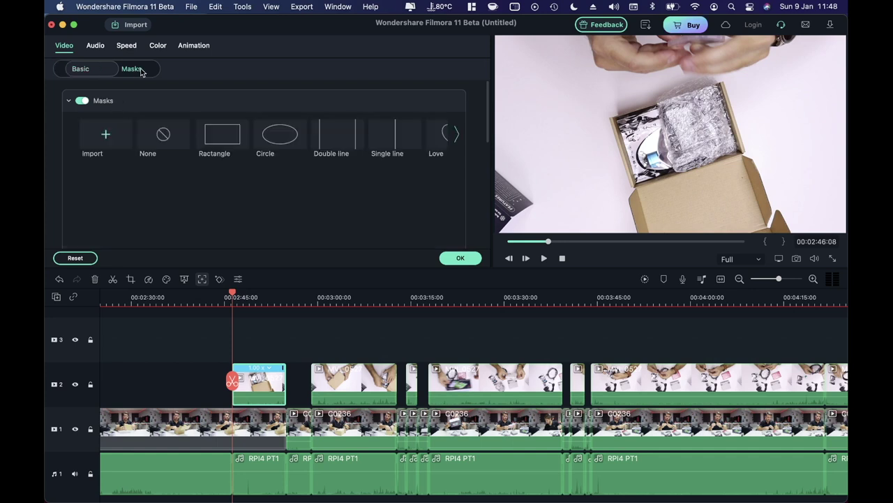
{"action": "left_click", "coordinate": [288, 135]}
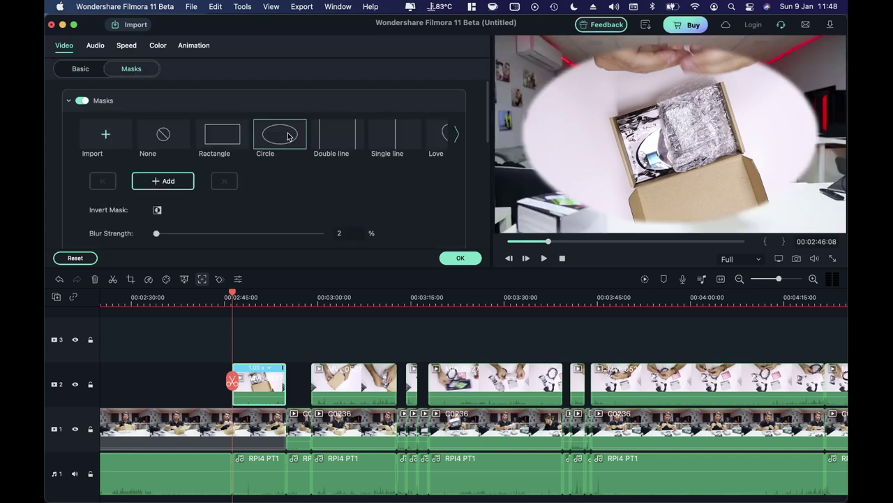
{"action": "left_click", "coordinate": [391, 134]}
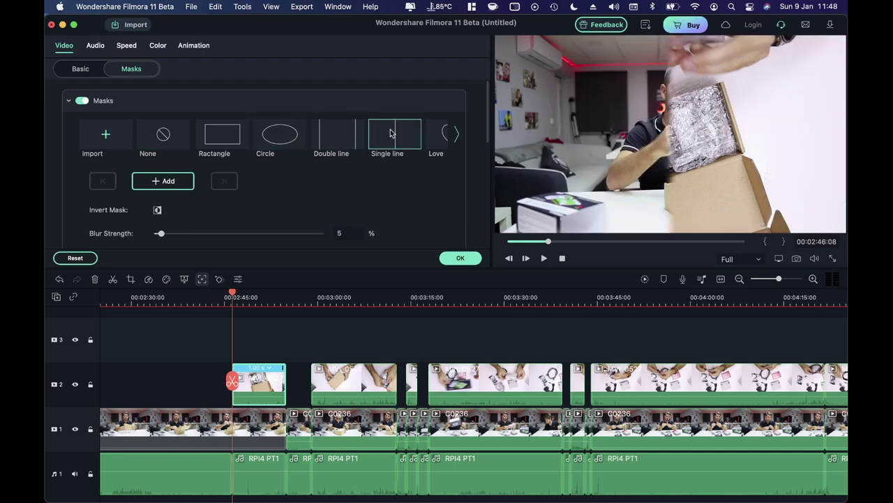
{"action": "left_click", "coordinate": [455, 133]}
Raise the mask Blur Strength to 64%, then lower it to 34%.
{"action": "scroll", "coordinate": [419, 168], "scroll_direction": "down", "scroll_amount": 2}
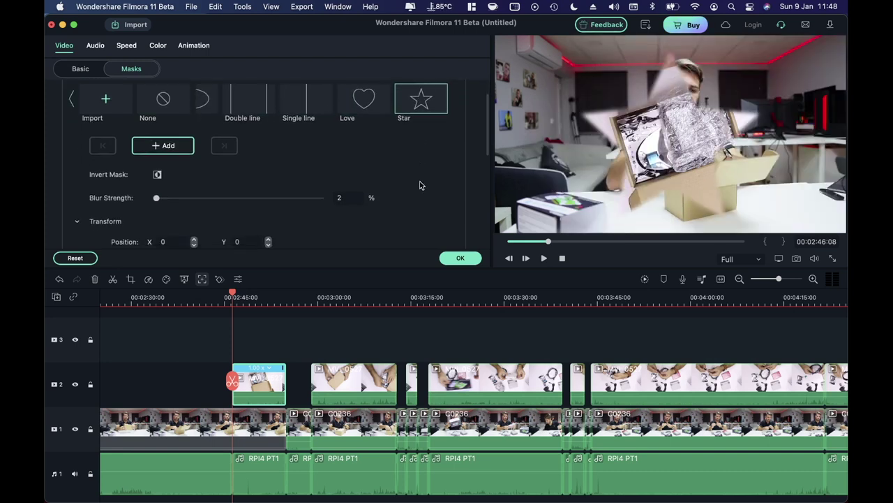
{"action": "left_click_drag", "start_coordinate": [157, 189], "coordinate": [261, 189]}
{"action": "left_click", "coordinate": [544, 258]}
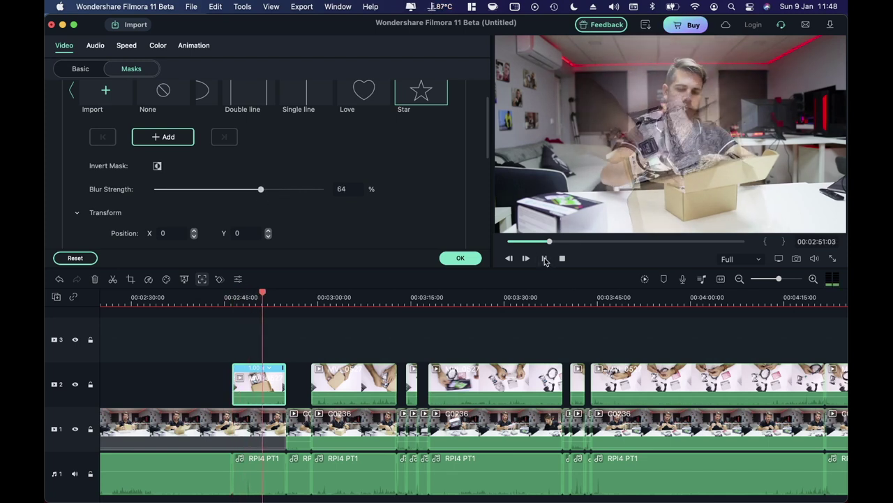
{"action": "left_click", "coordinate": [545, 260]}
{"action": "left_click_drag", "start_coordinate": [260, 189], "coordinate": [154, 189]}
Reapply the heart mask and stretch it horizontally to 132%.
{"action": "scroll", "coordinate": [329, 147], "scroll_direction": "up", "scroll_amount": 1}
{"action": "left_click", "coordinate": [364, 90]}
{"action": "scroll", "coordinate": [255, 148], "scroll_direction": "down", "scroll_amount": 3}
{"action": "scroll", "coordinate": [239, 186], "scroll_direction": "up", "scroll_amount": 1}
{"action": "mouse_move", "coordinate": [195, 217]}
{"action": "left_mouse_down"}
{"action": "mouse_move", "coordinate": [249, 217]}
{"action": "mouse_move", "coordinate": [200, 217]}
{"action": "left_mouse_up"}
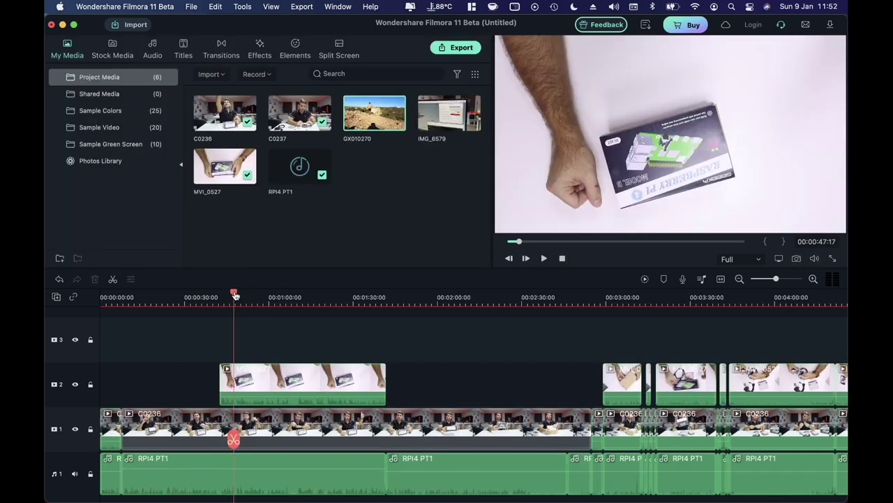
Trim MVI_0527's end, split all tracks at the playhead, and delete the leftover track 2 piece.
{"action": "left_click_drag", "start_coordinate": [235, 296], "coordinate": [123, 307]}
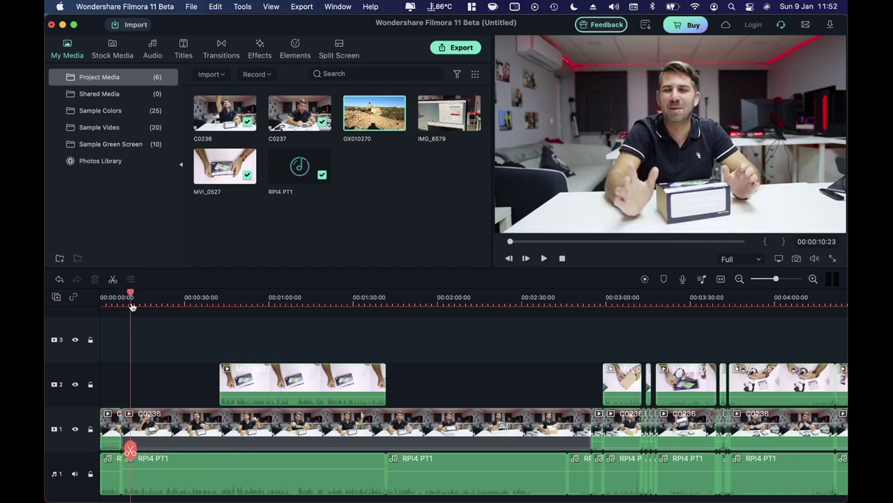
{"action": "left_click_drag", "start_coordinate": [158, 305], "coordinate": [500, 310]}
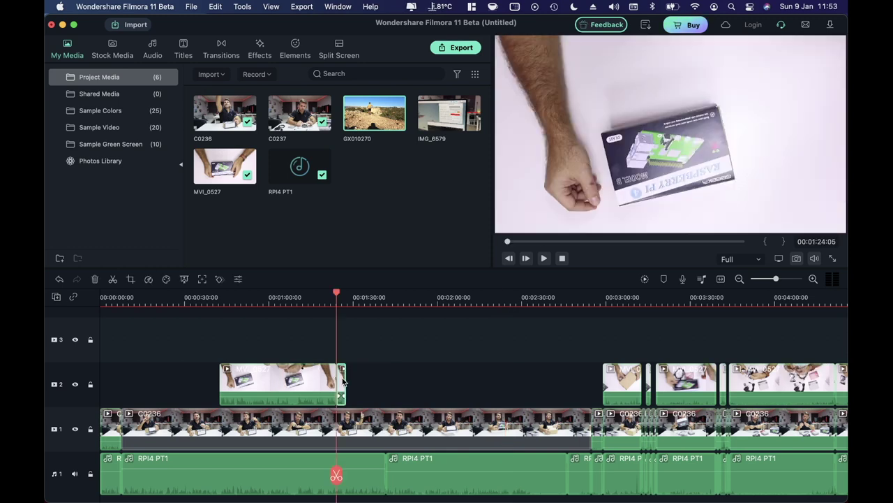
{"action": "left_click_drag", "start_coordinate": [343, 380], "coordinate": [336, 359]}
{"action": "left_click_drag", "start_coordinate": [338, 296], "coordinate": [326, 296]}
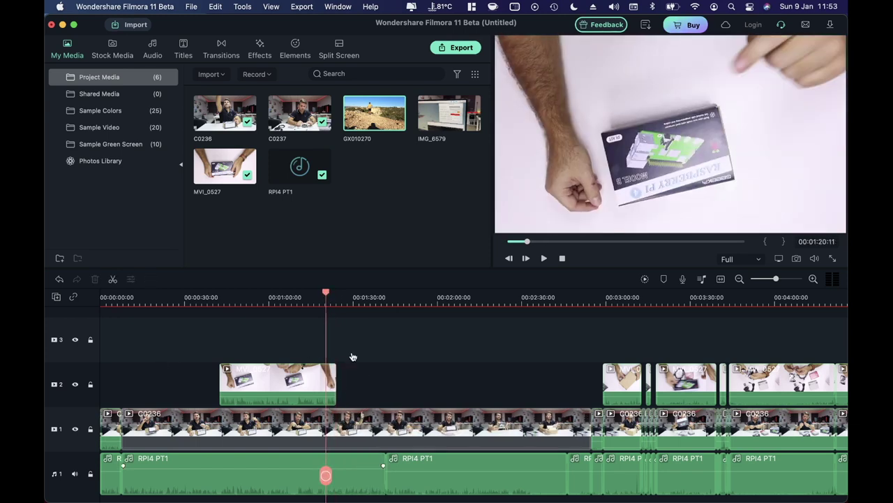
{"action": "key", "text": "super+b"}
{"action": "left_click_drag", "start_coordinate": [319, 308], "coordinate": [312, 308]}
{"action": "left_click", "coordinate": [332, 376]}
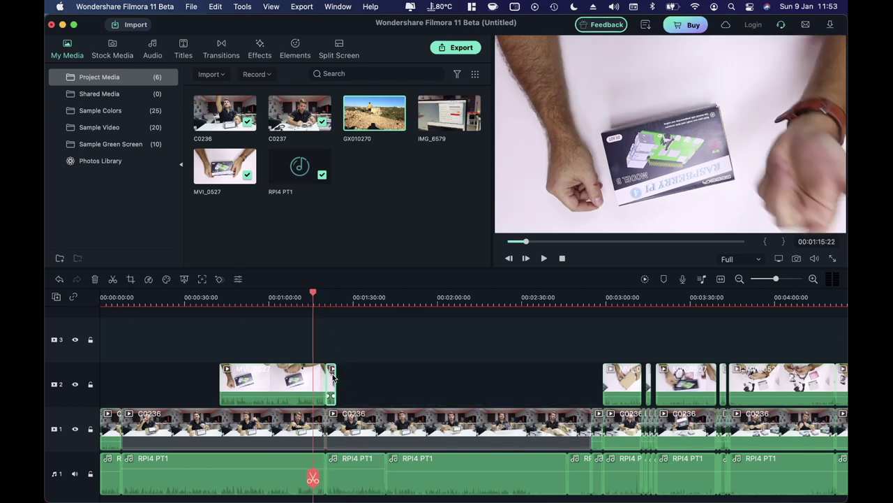
{"action": "key", "text": "Delete"}
Cut out the section between 00:57 and 01:03 on all tracks and close the gap.
{"action": "left_click_drag", "start_coordinate": [313, 475], "coordinate": [264, 475]}
{"action": "key", "text": "super+b"}
{"action": "left_click_drag", "start_coordinate": [263, 297], "coordinate": [278, 337]}
{"action": "key", "text": "super+b"}
{"action": "left_click", "coordinate": [270, 475]}
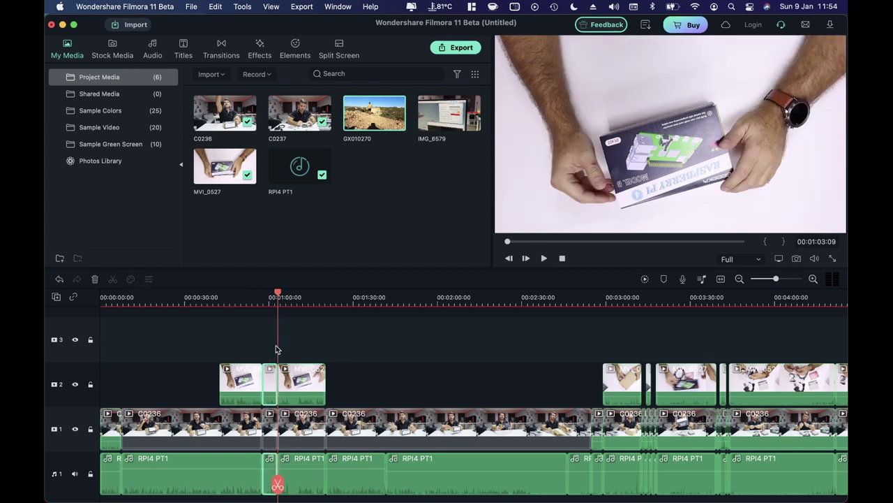
{"action": "key", "text": "Delete"}
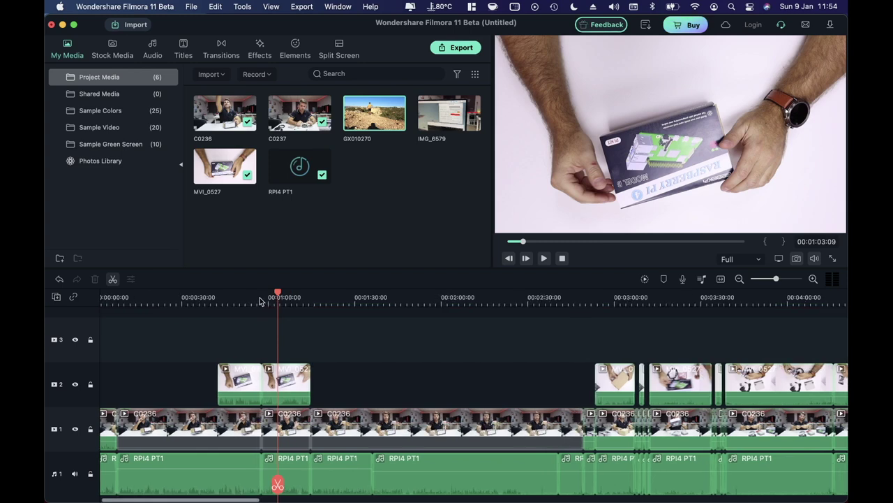
{"action": "left_click", "coordinate": [257, 296]}
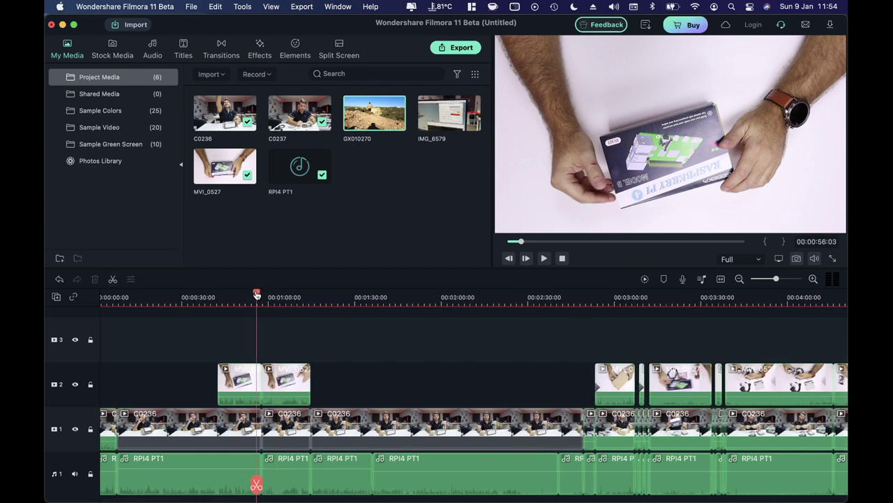
{"action": "left_click", "coordinate": [221, 49]}
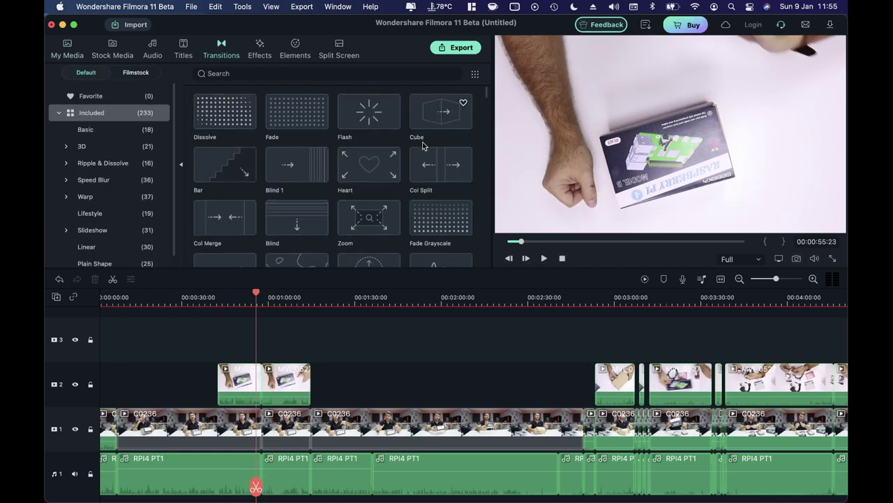
Preview the Plain Shape 20, Fade Grayscale, Orb 3 and Linear 16 transitions.
{"action": "scroll", "coordinate": [412, 153], "scroll_direction": "down", "scroll_amount": 10}
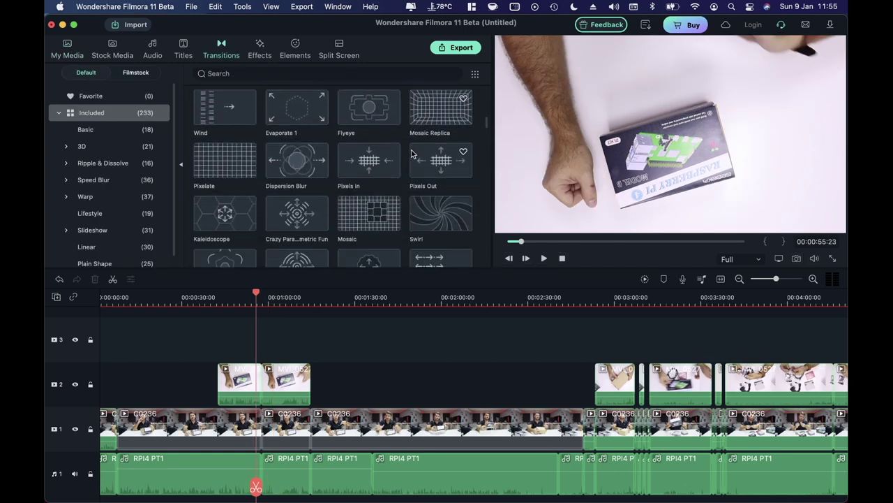
{"action": "scroll", "coordinate": [412, 153], "scroll_direction": "down", "scroll_amount": 15}
{"action": "scroll", "coordinate": [361, 169], "scroll_direction": "down", "scroll_amount": 6}
{"action": "left_click", "coordinate": [217, 167]}
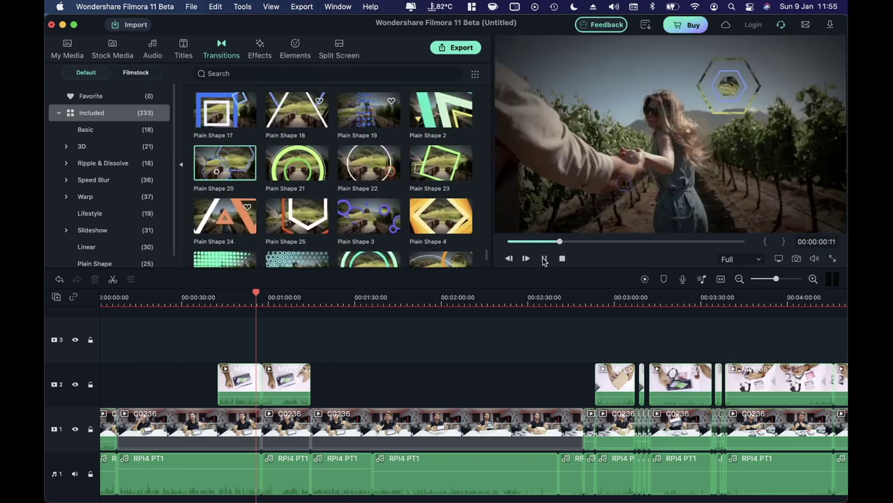
{"action": "scroll", "coordinate": [377, 183], "scroll_direction": "up", "scroll_amount": 5}
{"action": "scroll", "coordinate": [377, 183], "scroll_direction": "up", "scroll_amount": 15}
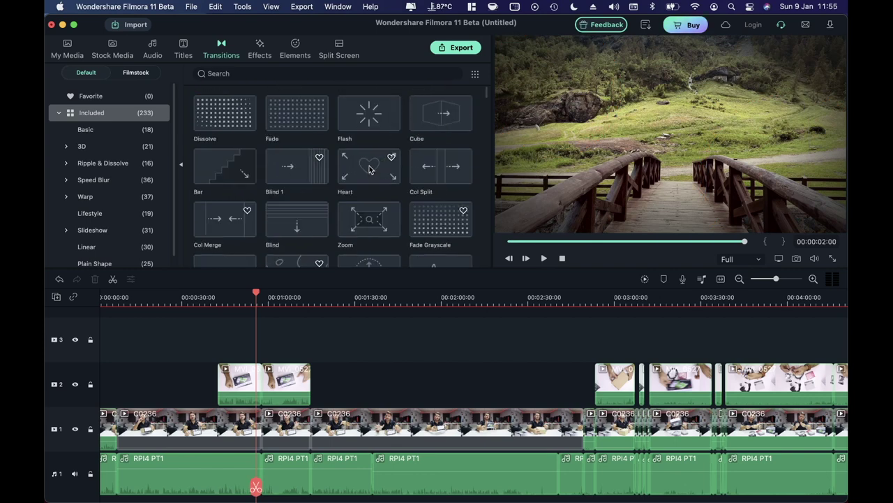
{"action": "left_click", "coordinate": [369, 219]}
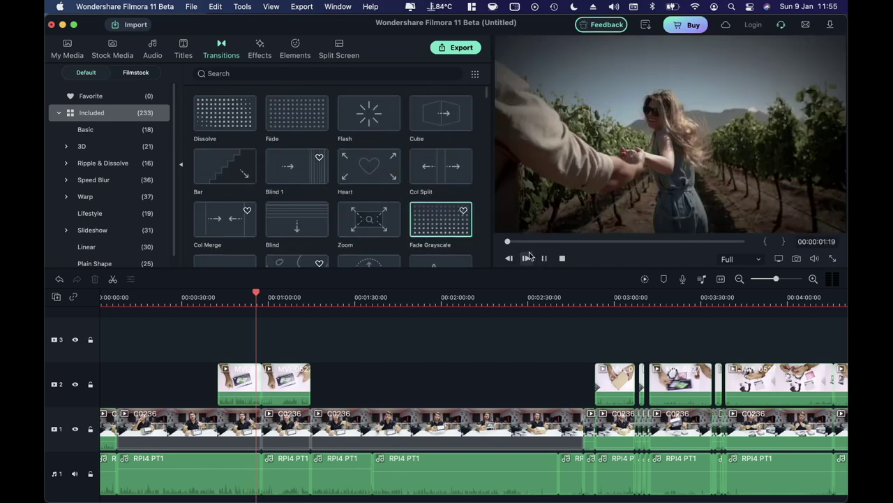
{"action": "scroll", "coordinate": [313, 137], "scroll_direction": "down", "scroll_amount": 10}
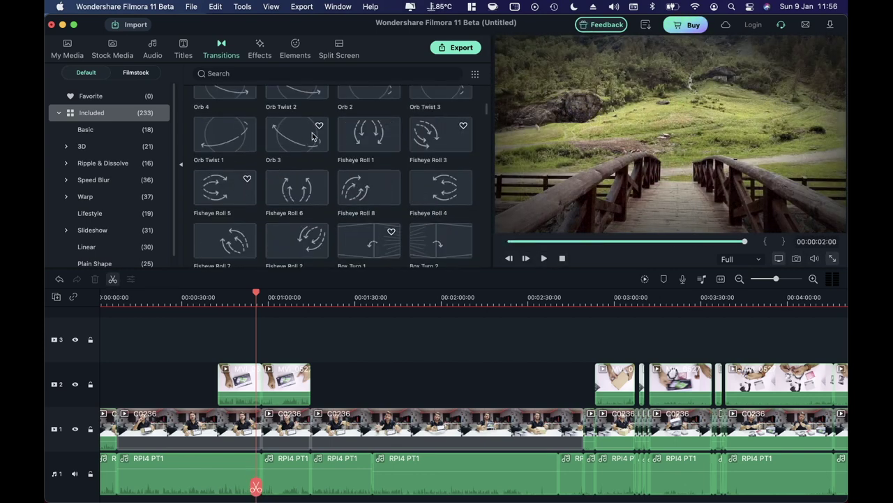
{"action": "left_click", "coordinate": [312, 136]}
{"action": "scroll", "coordinate": [349, 161], "scroll_direction": "down", "scroll_amount": 15}
{"action": "scroll", "coordinate": [395, 187], "scroll_direction": "down", "scroll_amount": 10}
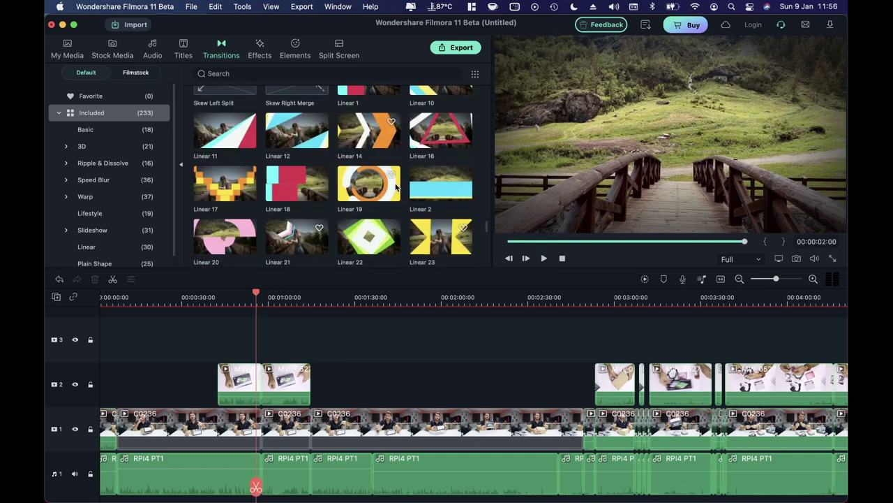
{"action": "left_click", "coordinate": [440, 130]}
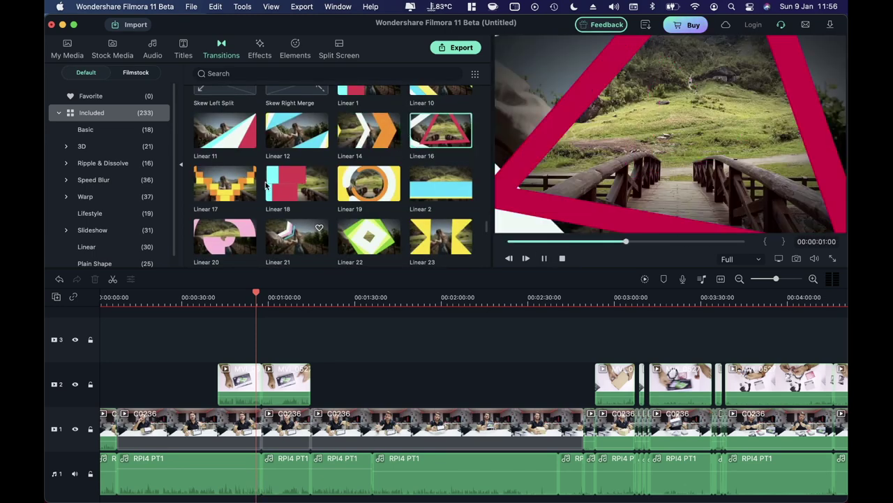
{"action": "key", "text": "Down"}
{"action": "key", "text": "Down"}
{"action": "key", "text": "Left"}
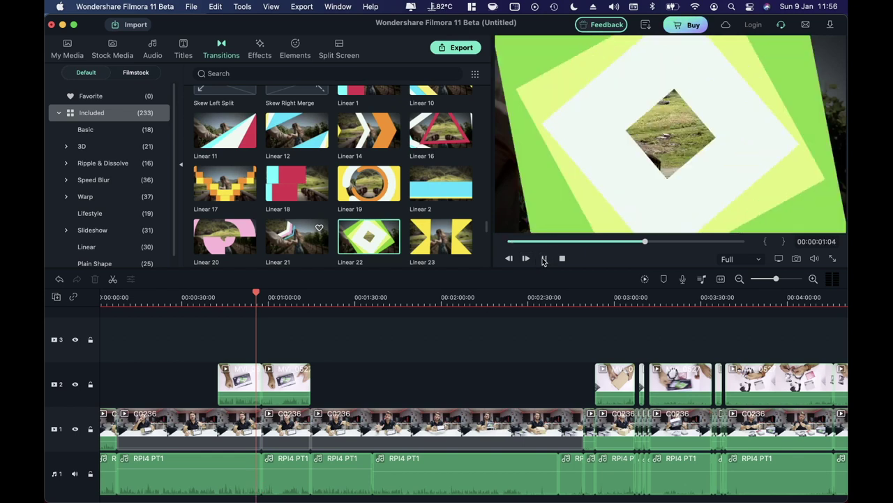
Place Linear 22 at the cut between the track 2 clips and play it back.
{"action": "left_click_drag", "start_coordinate": [370, 238], "coordinate": [262, 383]}
{"action": "left_click", "coordinate": [544, 258]}
{"action": "scroll", "coordinate": [370, 209], "scroll_direction": "down", "scroll_amount": 2}
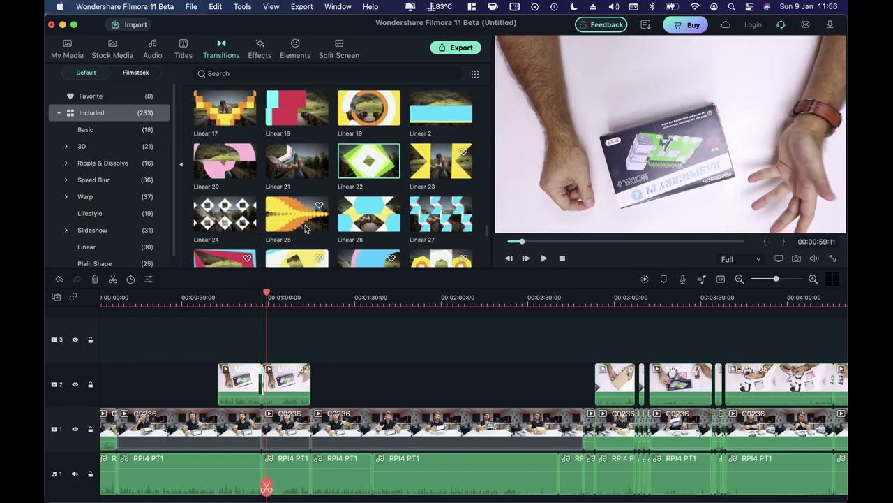
{"action": "left_click", "coordinate": [299, 218]}
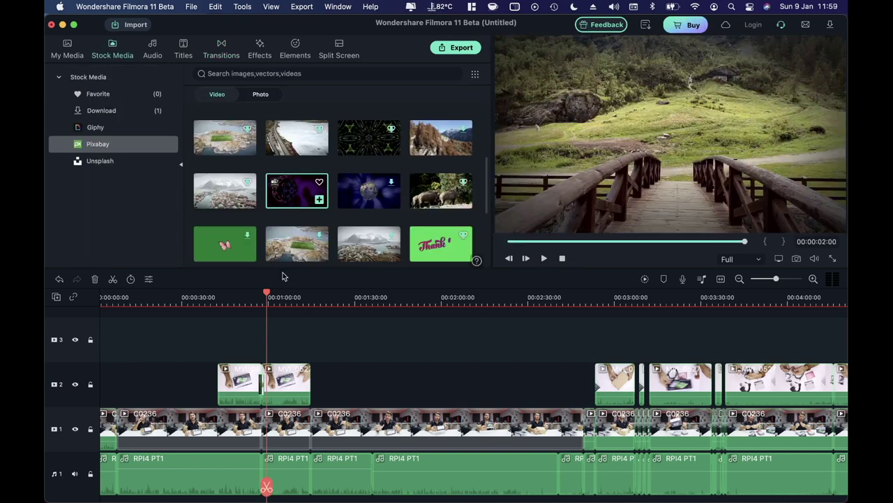
Add the purple mandala stock clip to track 3 before the one-minute mark, then delete it.
{"action": "left_click_drag", "start_coordinate": [282, 277], "coordinate": [240, 347]}
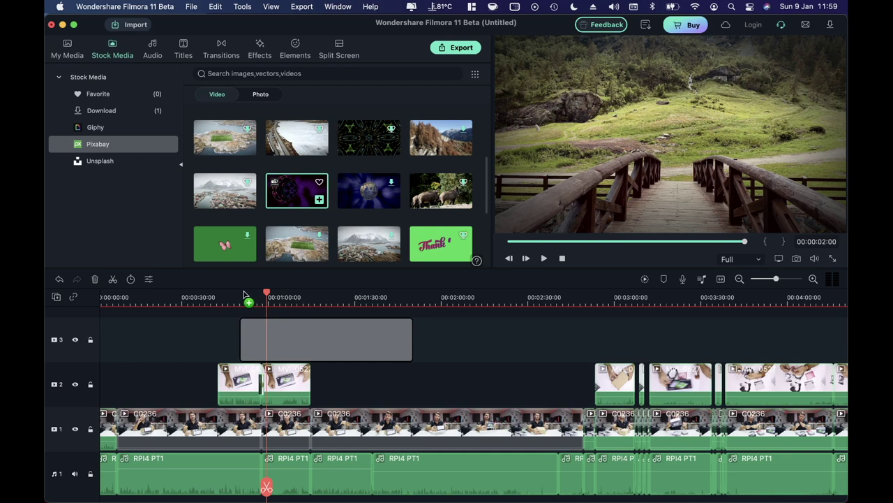
{"action": "mouse_move", "coordinate": [245, 296]}
{"action": "left_mouse_down"}
{"action": "mouse_move", "coordinate": [261, 296]}
{"action": "mouse_move", "coordinate": [236, 297]}
{"action": "left_mouse_up"}
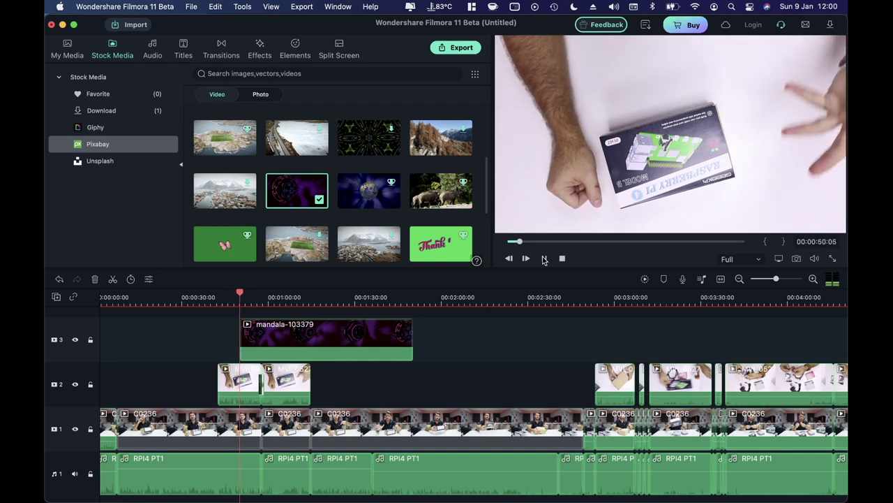
{"action": "left_click", "coordinate": [544, 260]}
{"action": "key", "text": "Delete"}
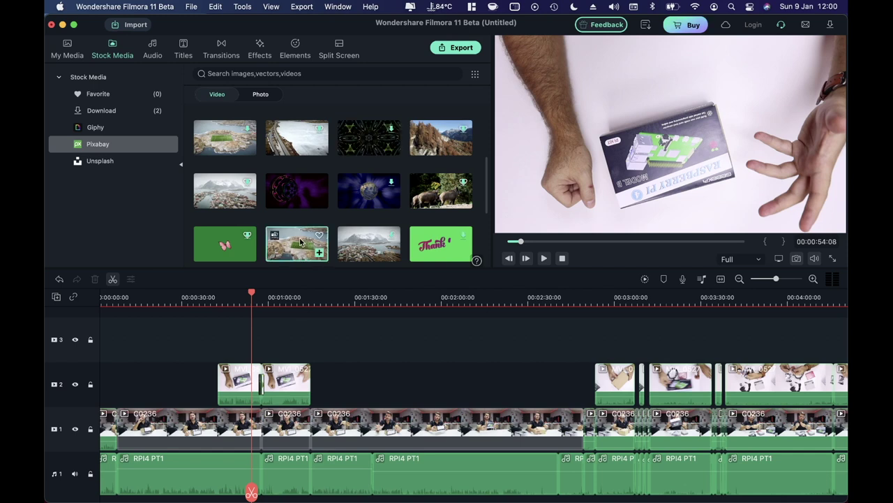
Add the aerial stadium stock clip to track 3 and play it back.
{"action": "left_click_drag", "start_coordinate": [300, 242], "coordinate": [243, 288]}
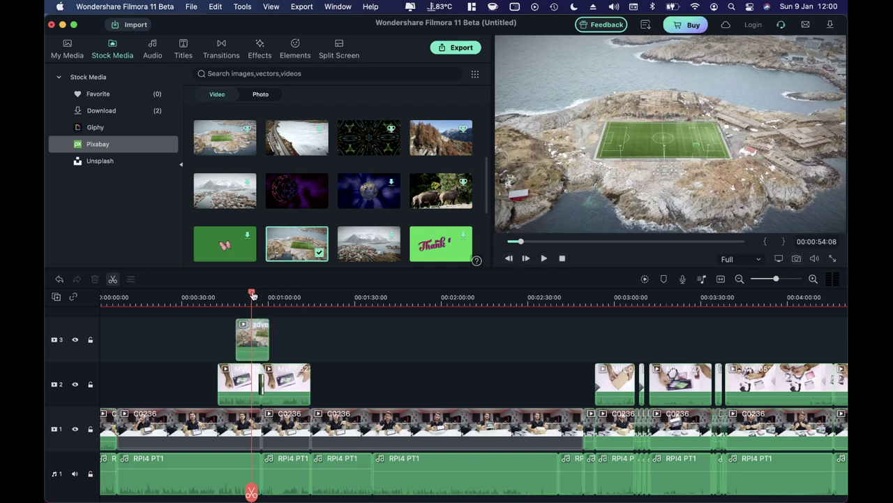
{"action": "left_click", "coordinate": [236, 296]}
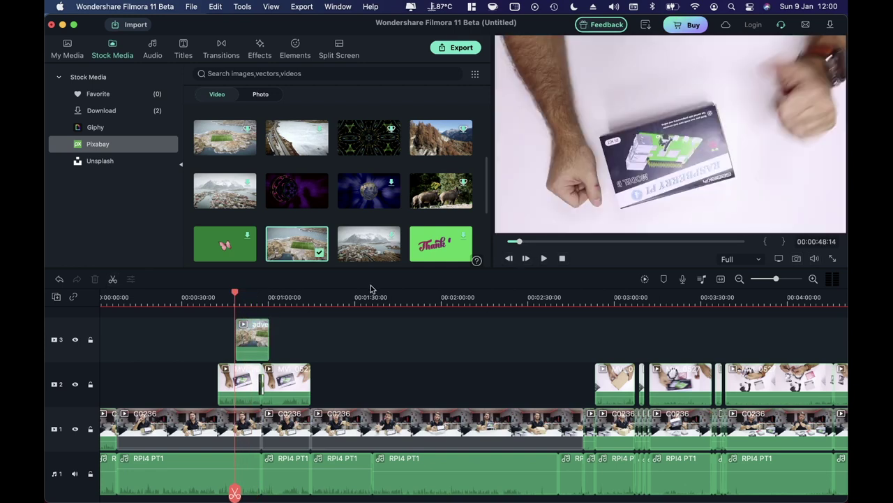
{"action": "left_click", "coordinate": [544, 259]}
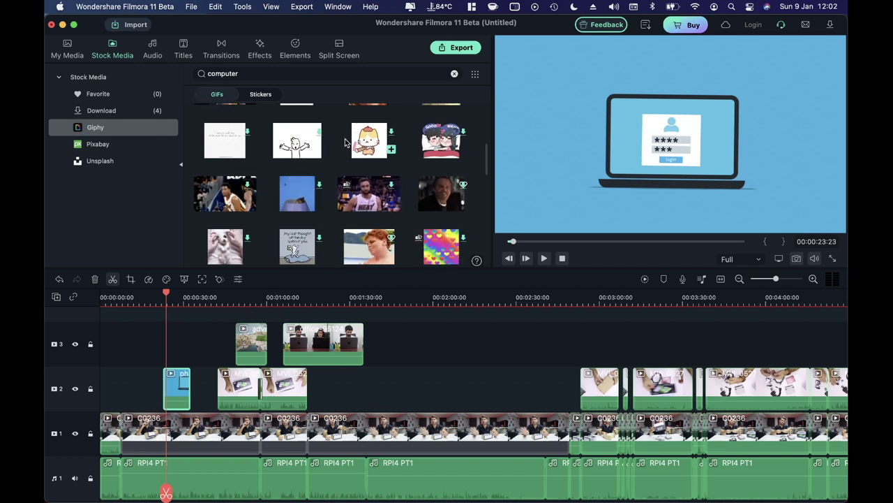
{"action": "scroll", "coordinate": [361, 180], "scroll_direction": "up", "scroll_amount": 5}
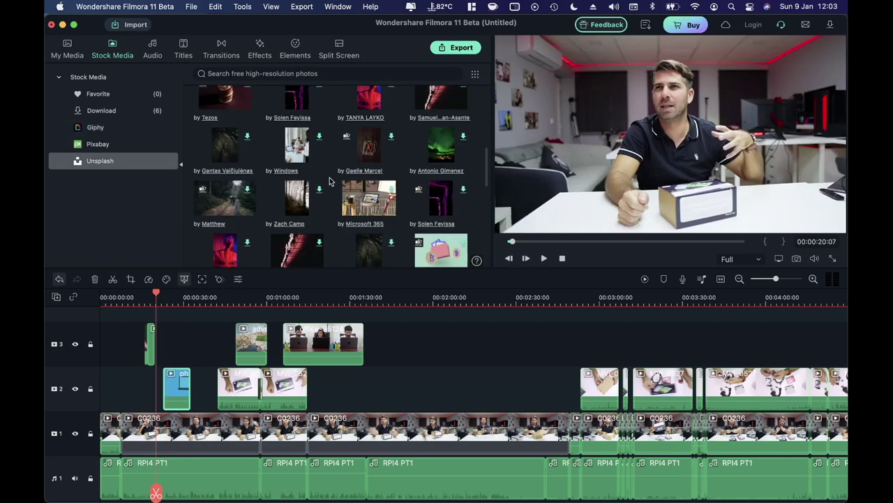
{"action": "scroll", "coordinate": [331, 181], "scroll_direction": "down", "scroll_amount": 2}
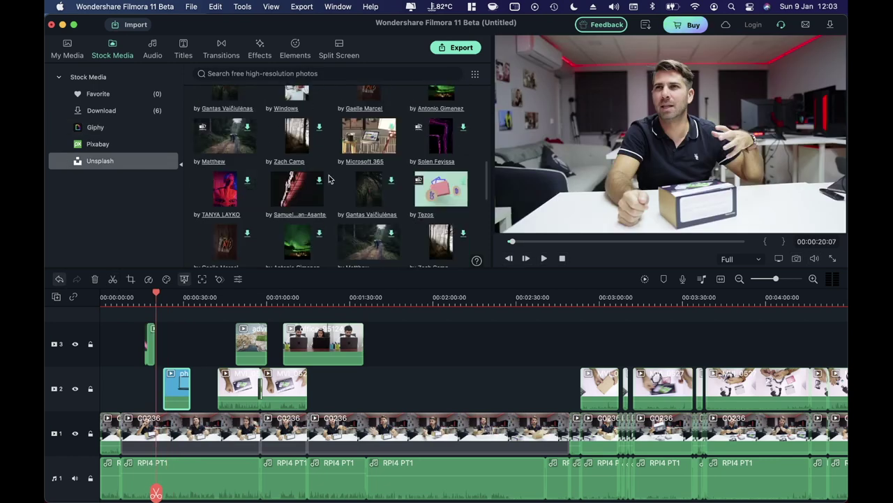
{"action": "scroll", "coordinate": [331, 179], "scroll_direction": "down", "scroll_amount": 2}
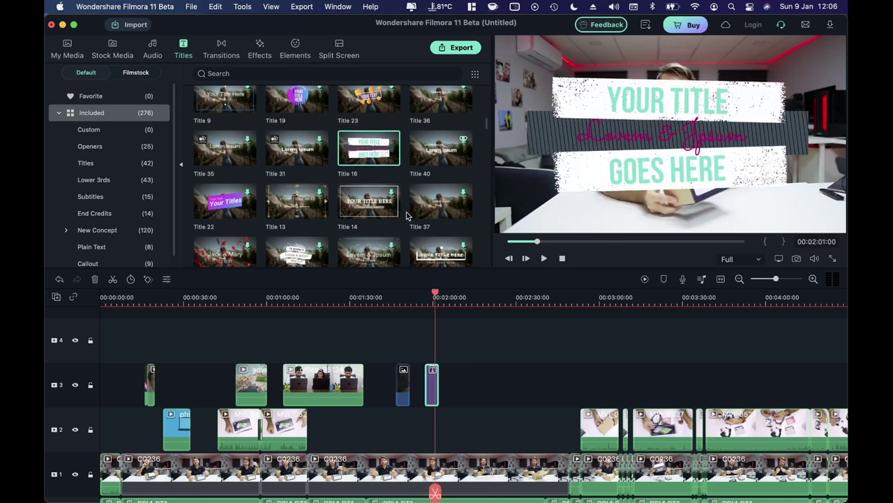
{"action": "scroll", "coordinate": [401, 214], "scroll_direction": "down", "scroll_amount": 10}
{"action": "scroll", "coordinate": [393, 212], "scroll_direction": "up", "scroll_amount": 5}
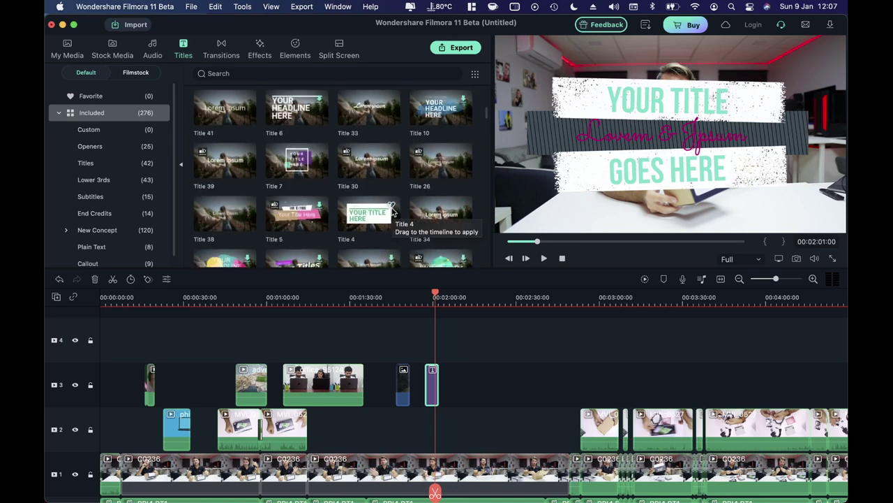
Preview the Vivid, Willow, Sun Kissed and Rise effects.
{"action": "left_click", "coordinate": [260, 49]}
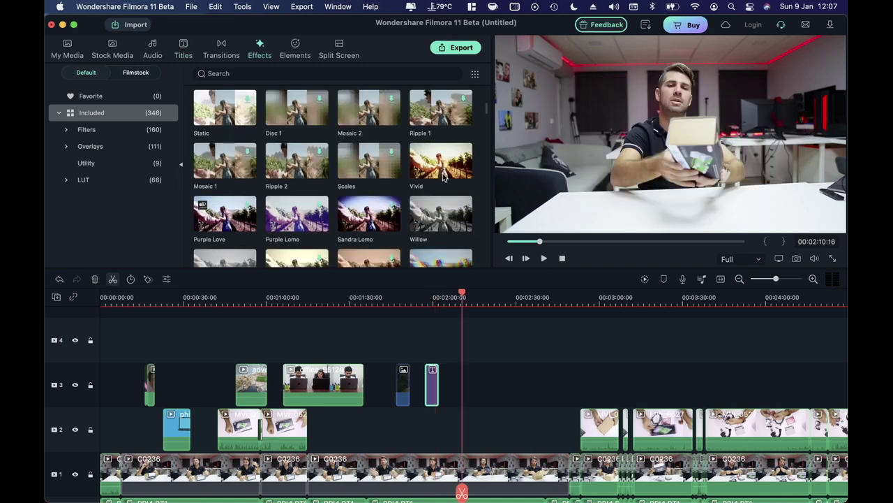
{"action": "left_click", "coordinate": [442, 173]}
{"action": "scroll", "coordinate": [441, 186], "scroll_direction": "down", "scroll_amount": 1}
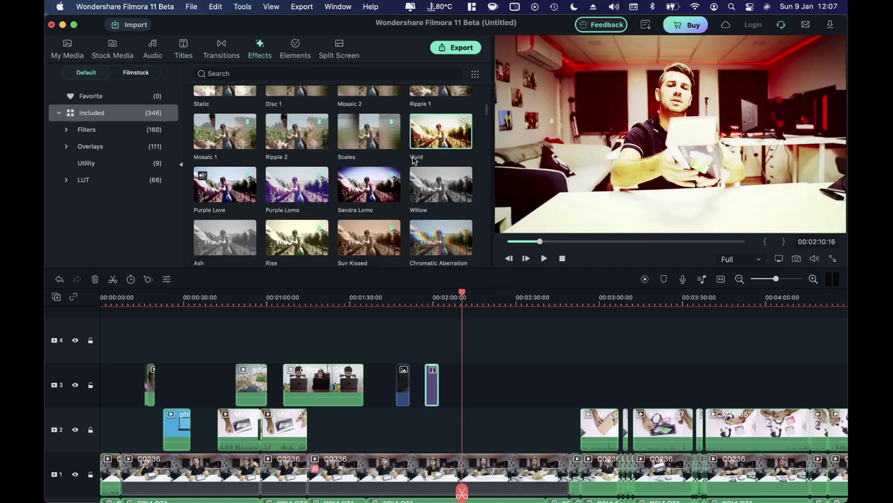
{"action": "left_click", "coordinate": [439, 184]}
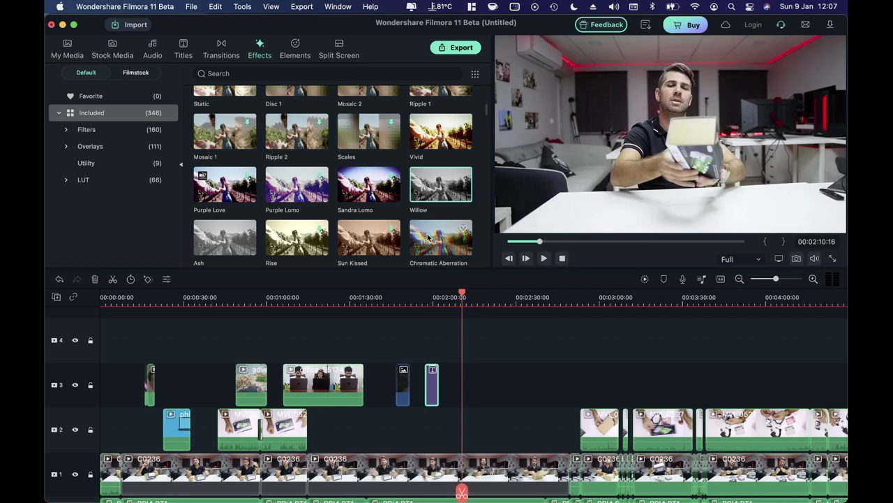
{"action": "left_click", "coordinate": [370, 241]}
{"action": "left_click", "coordinate": [307, 238]}
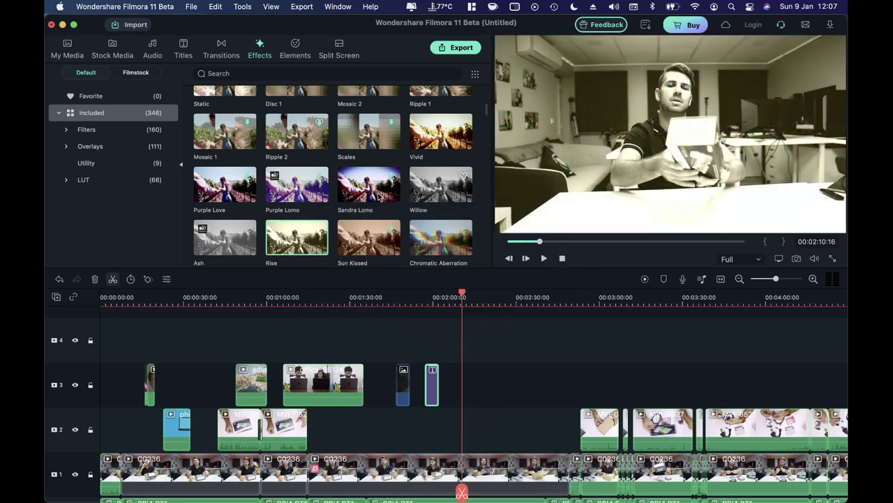
Preview Fisheye, Water Ripple, Charcoal and Classic, then expand the Overlays group.
{"action": "scroll", "coordinate": [363, 195], "scroll_direction": "down", "scroll_amount": 10}
{"action": "left_click", "coordinate": [235, 146]}
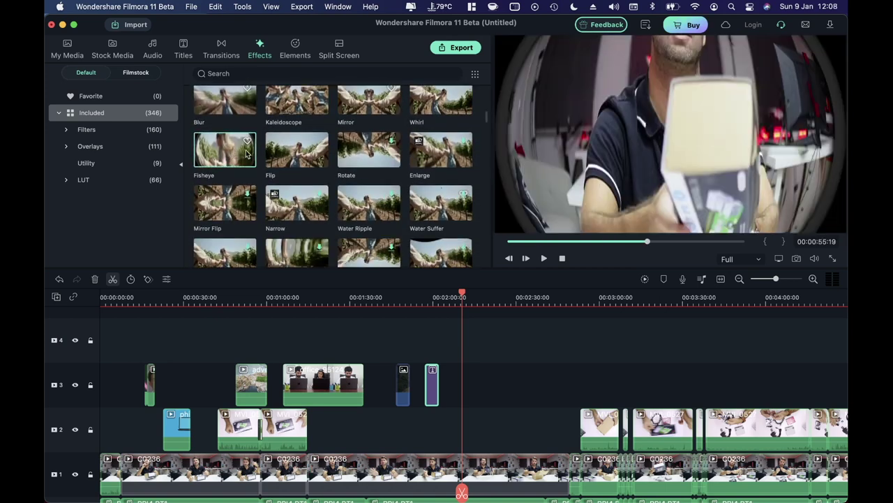
{"action": "left_click", "coordinate": [349, 204]}
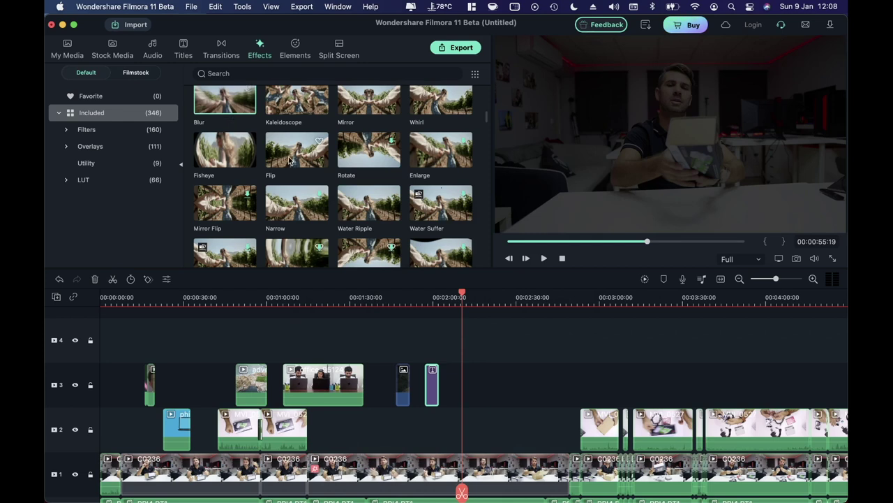
{"action": "scroll", "coordinate": [349, 190], "scroll_direction": "down", "scroll_amount": 5}
{"action": "left_click", "coordinate": [302, 183]}
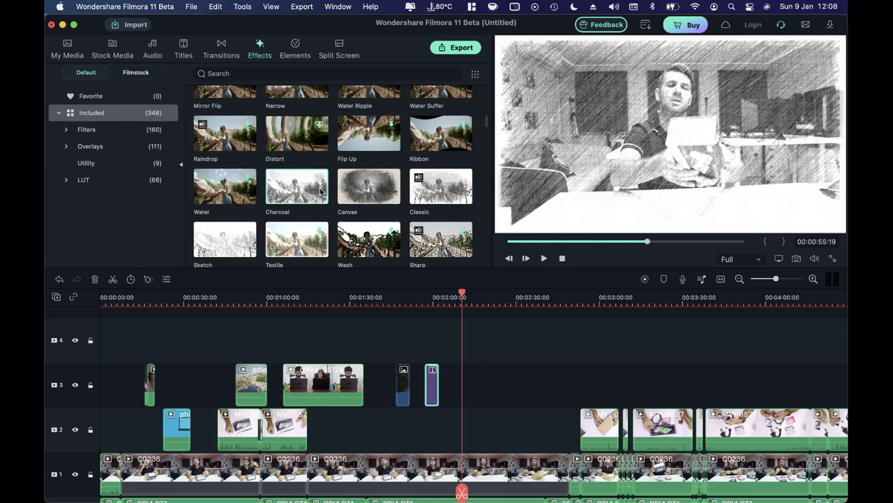
{"action": "left_click", "coordinate": [434, 190]}
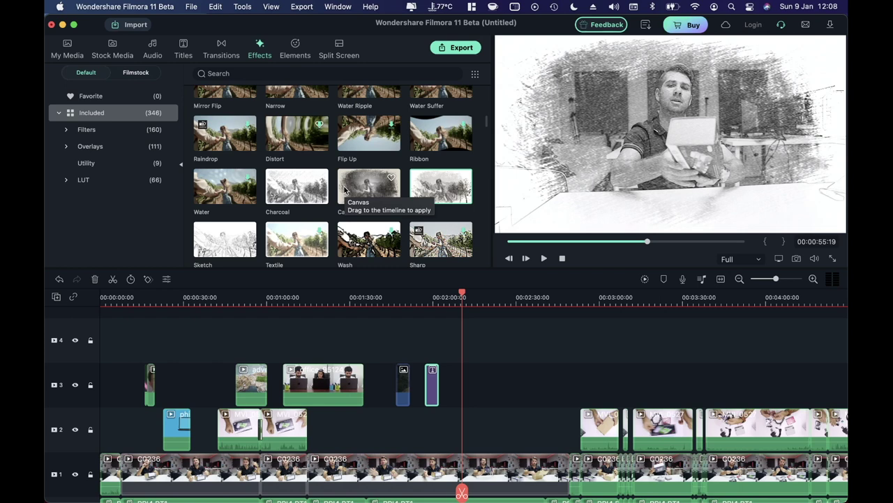
{"action": "left_click", "coordinate": [90, 146]}
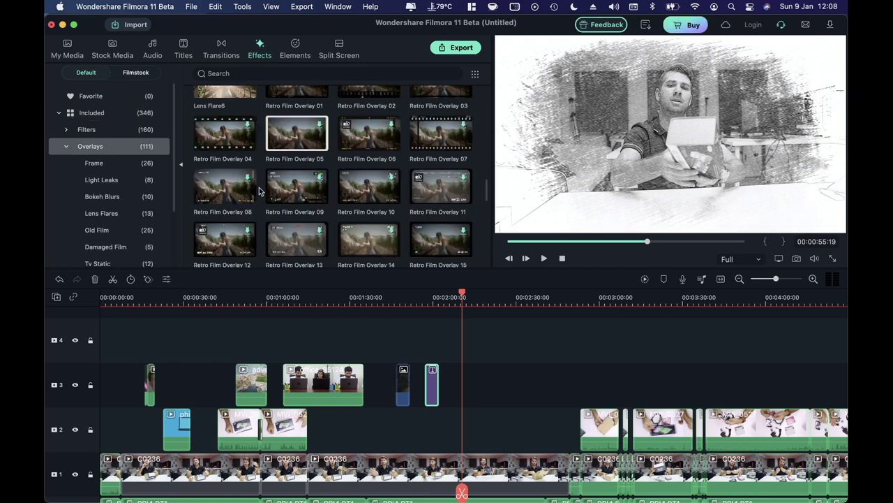
Place the hand-drawn speech bubble on track 4, delete the stray track-3 clip, and preview.
{"action": "left_click", "coordinate": [93, 163]}
{"action": "left_click", "coordinate": [100, 180]}
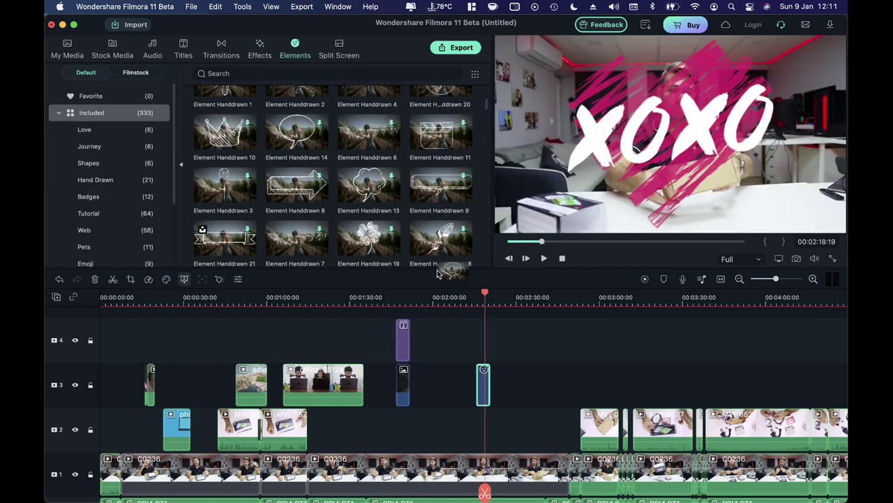
{"action": "left_click_drag", "start_coordinate": [454, 261], "coordinate": [484, 340]}
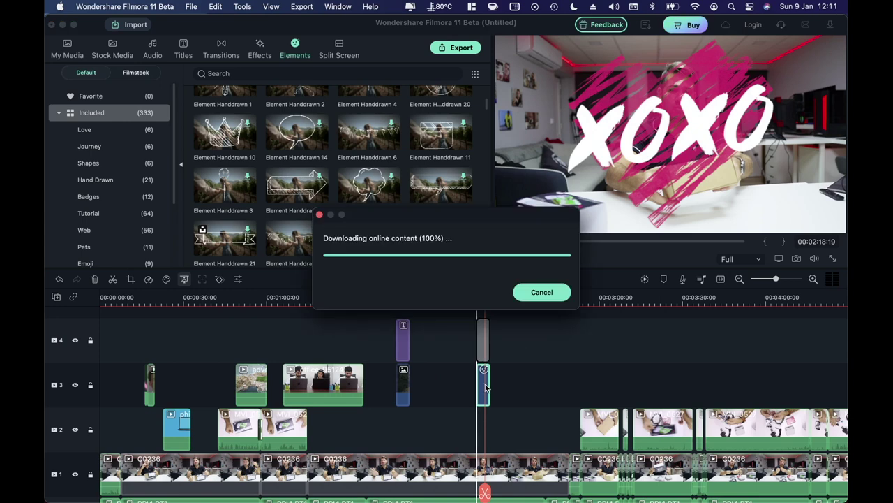
{"action": "key", "text": "Delete"}
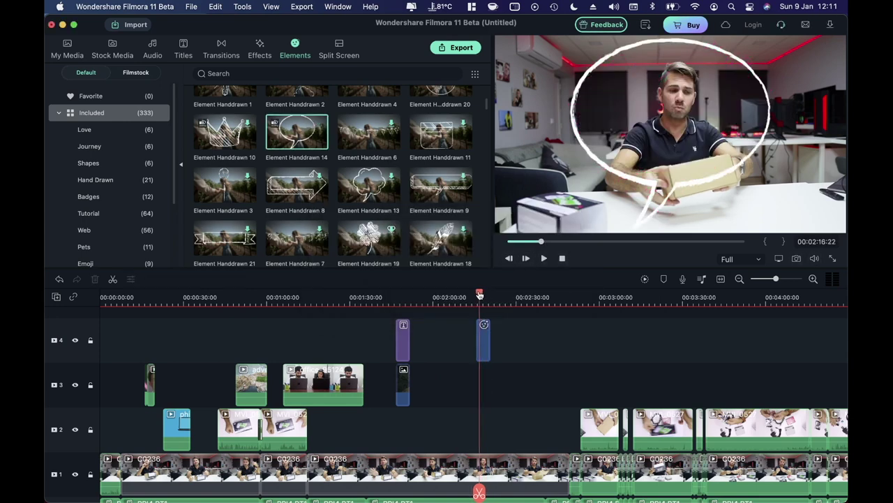
{"action": "left_click", "coordinate": [545, 258]}
{"action": "left_click", "coordinate": [544, 259]}
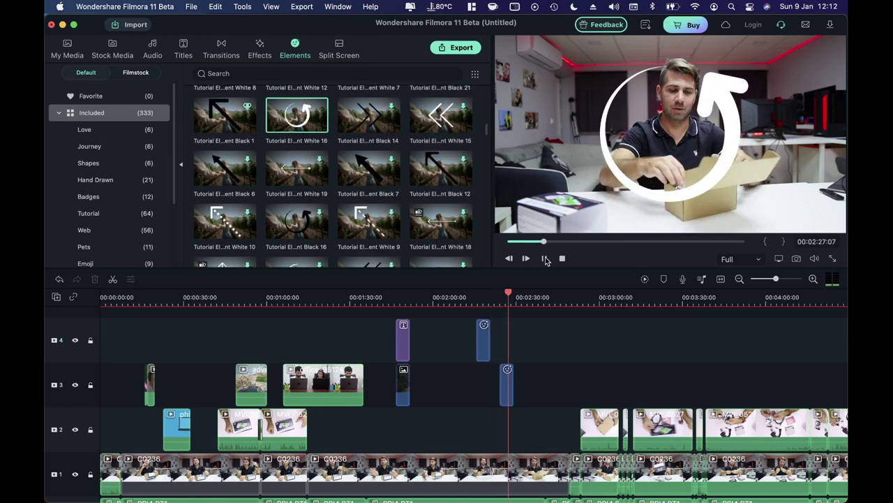
Add the music-note Web Element Circle 27 at the playhead and preview its animation.
{"action": "scroll", "coordinate": [365, 235], "scroll_direction": "down", "scroll_amount": 10}
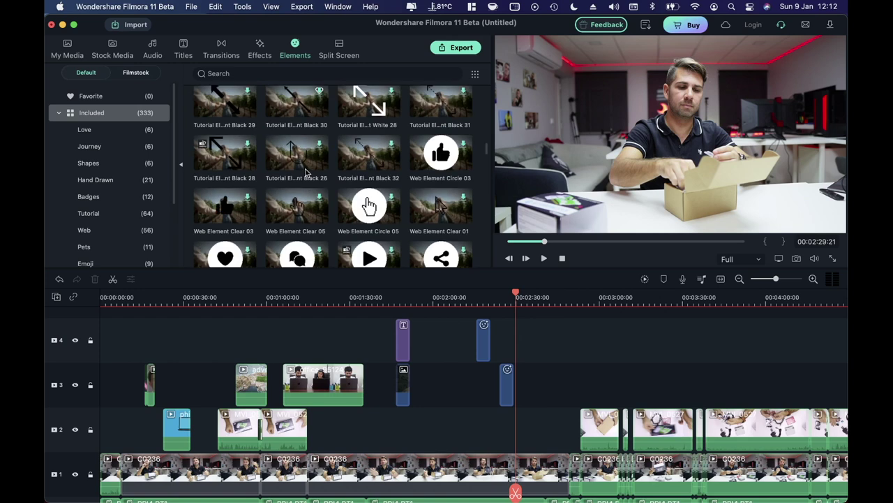
{"action": "scroll", "coordinate": [323, 187], "scroll_direction": "down", "scroll_amount": 3}
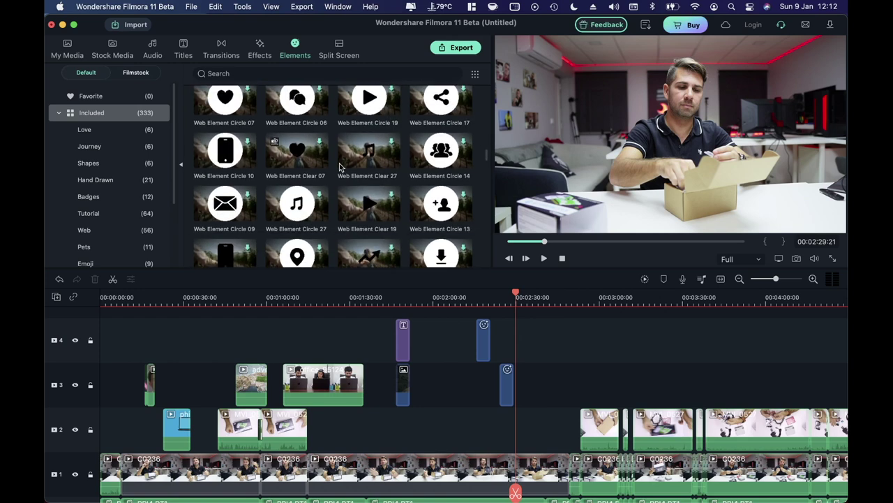
{"action": "left_click_drag", "start_coordinate": [317, 201], "coordinate": [520, 338]}
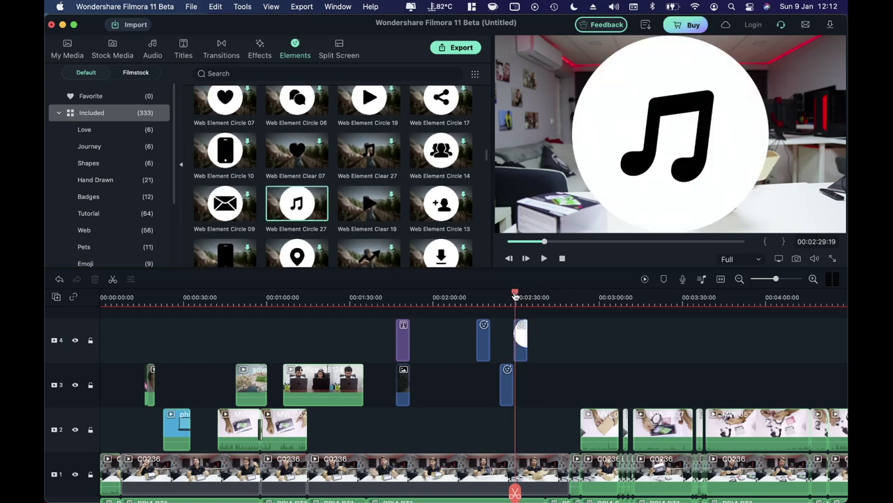
{"action": "left_click", "coordinate": [546, 258]}
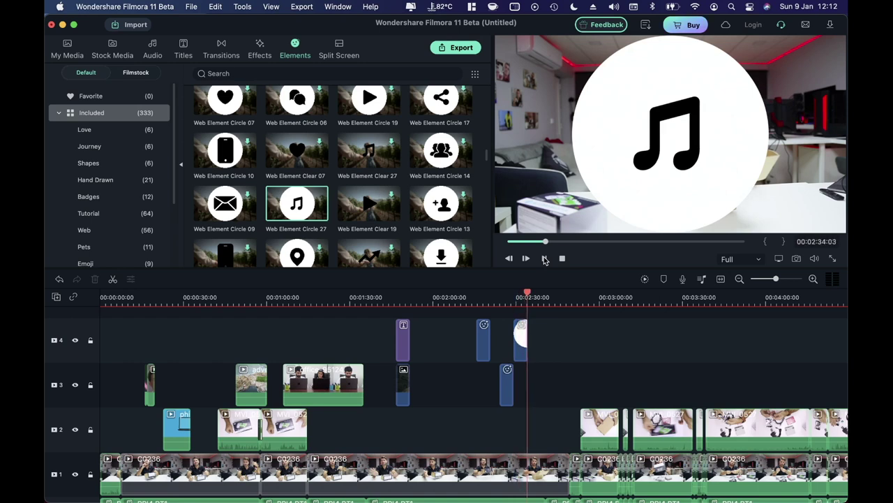
{"action": "left_click", "coordinate": [545, 259]}
Add Element Emoji 6 at the playhead and play the preview.
{"action": "scroll", "coordinate": [375, 201], "scroll_direction": "down", "scroll_amount": 15}
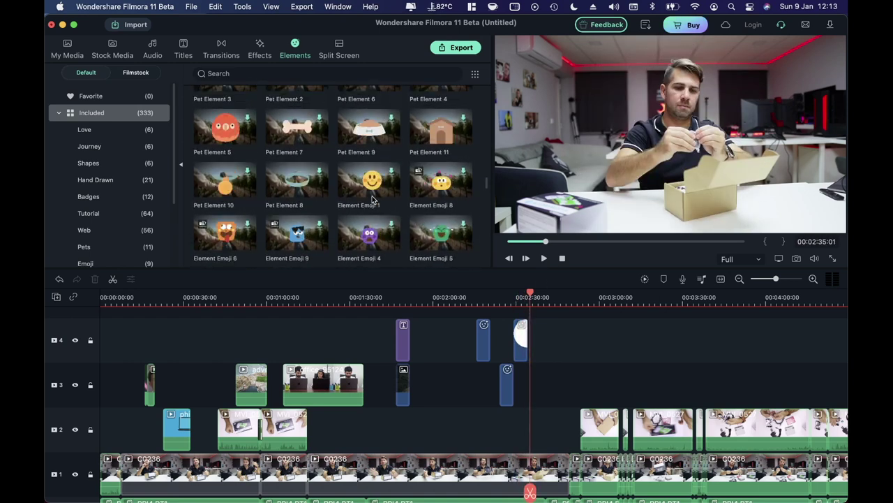
{"action": "scroll", "coordinate": [375, 200], "scroll_direction": "up", "scroll_amount": 5}
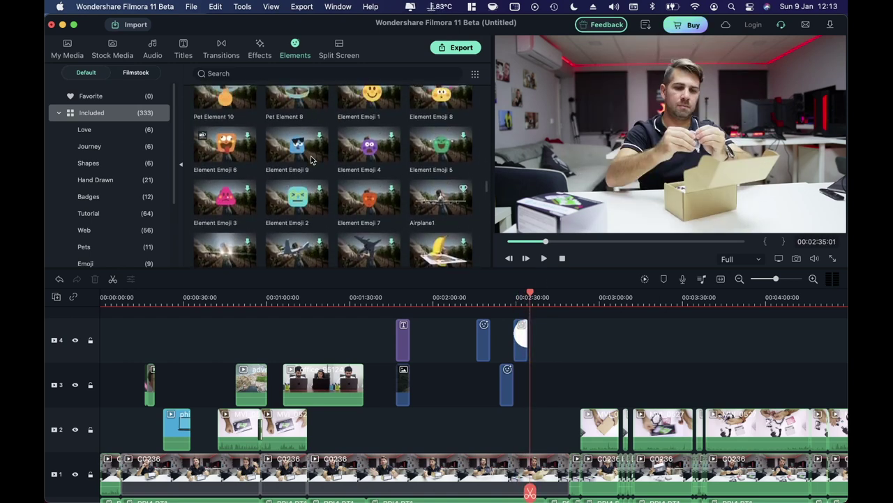
{"action": "left_click", "coordinate": [223, 143]}
{"action": "left_click", "coordinate": [545, 258]}
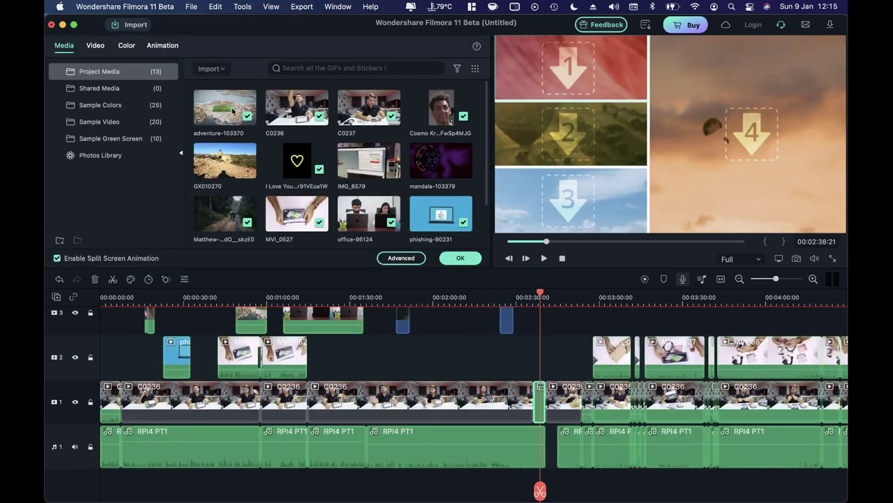
Put adventure-103370 into split-screen slot 1 and GX010270 into slot 2.
{"action": "left_click_drag", "start_coordinate": [233, 112], "coordinate": [593, 64]}
{"action": "scroll", "coordinate": [356, 178], "scroll_direction": "down", "scroll_amount": 2}
{"action": "scroll", "coordinate": [293, 175], "scroll_direction": "up", "scroll_amount": 2}
{"action": "left_click_drag", "start_coordinate": [579, 130], "coordinate": [579, 130]}
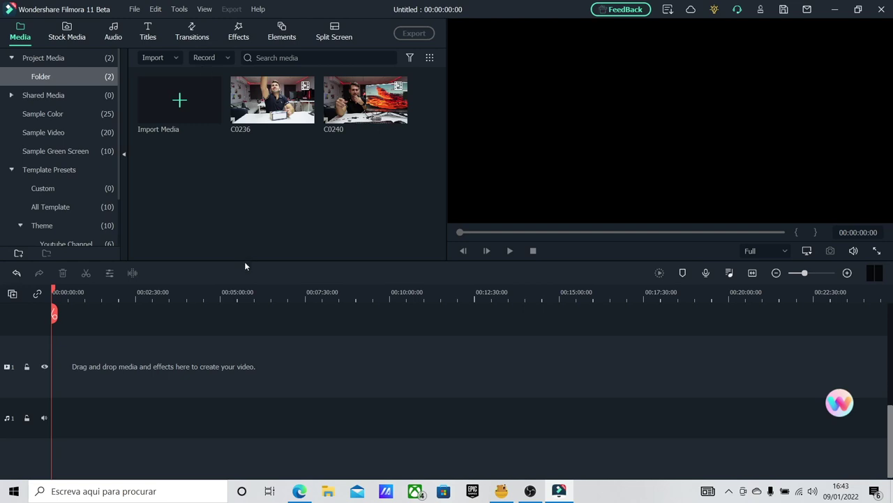
Import the MVI_0527.MP4 video into the project media.
{"action": "left_click", "coordinate": [182, 97]}
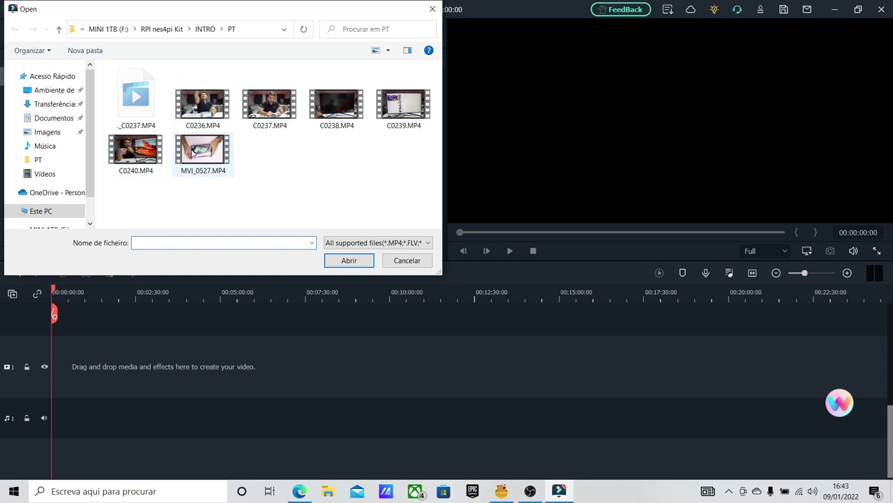
{"action": "left_click", "coordinate": [196, 153]}
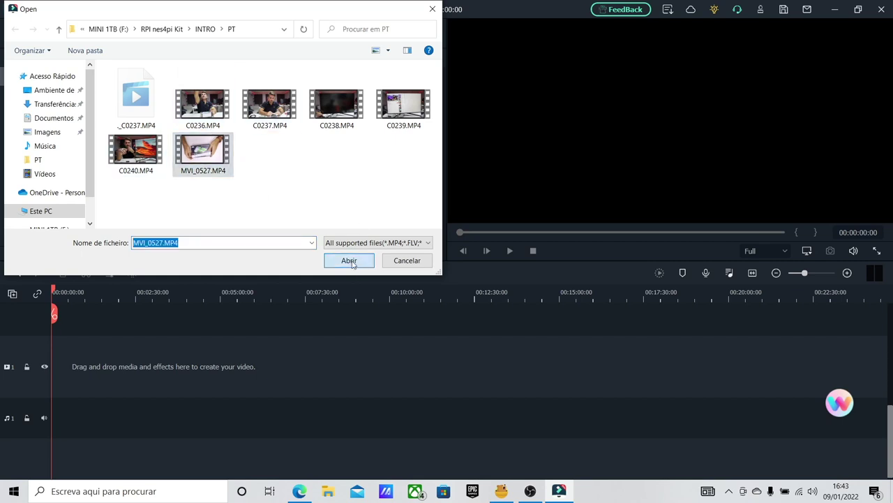
{"action": "left_click", "coordinate": [349, 260]}
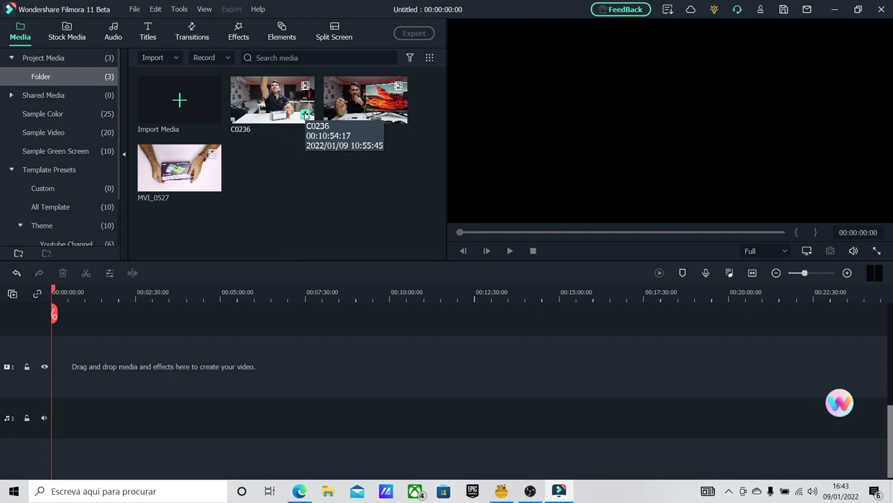
Add C0236 to the main track, overlay C0240 above it, and scrub around 06:30–06:55.
{"action": "left_click", "coordinate": [305, 114]}
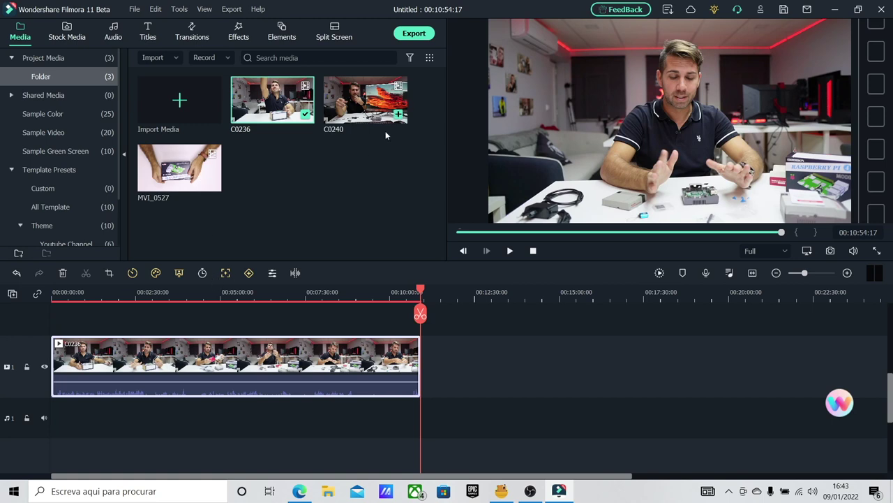
{"action": "left_click_drag", "start_coordinate": [332, 247], "coordinate": [282, 324]}
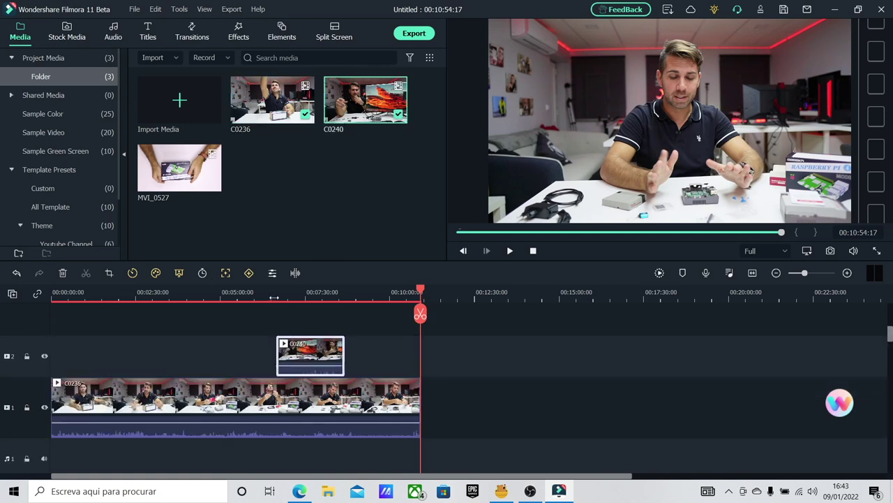
{"action": "left_click", "coordinate": [282, 292]}
{"action": "left_click", "coordinate": [273, 293]}
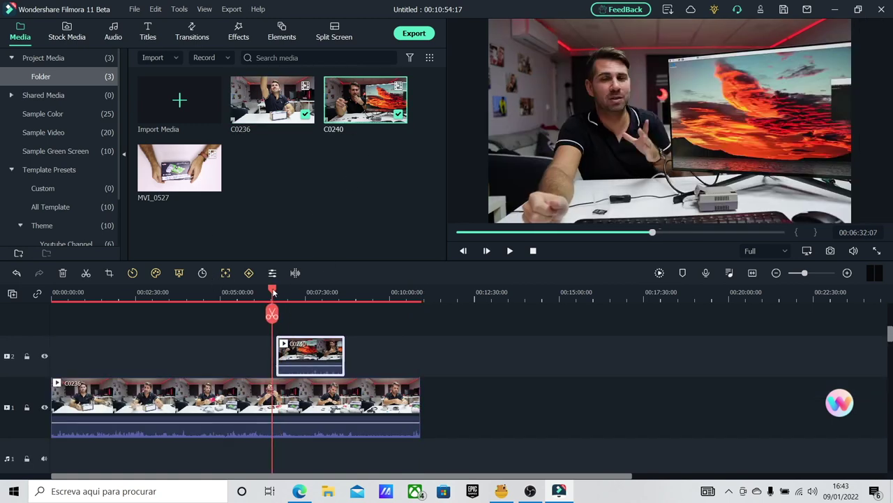
{"action": "left_click_drag", "start_coordinate": [273, 293], "coordinate": [286, 292]}
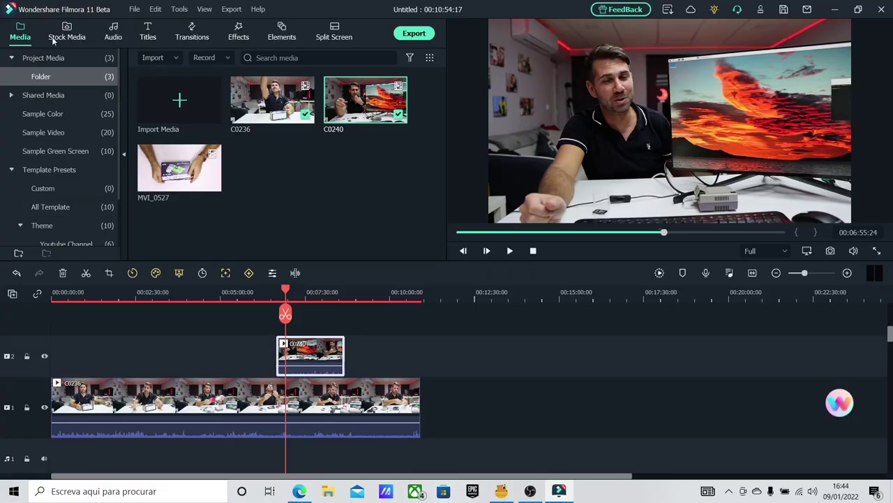
Show the All Template presets, then review the clip's Masks and Basic properties and close.
{"action": "scroll", "coordinate": [42, 209], "scroll_direction": "down", "scroll_amount": 2}
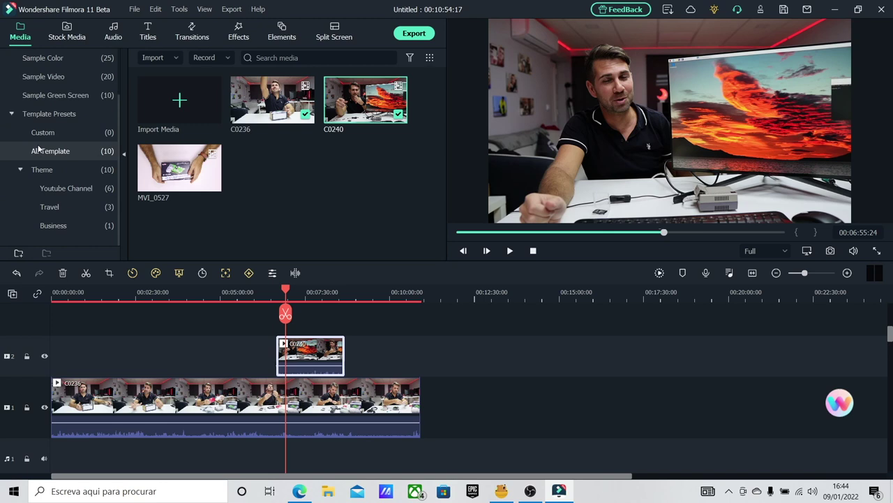
{"action": "left_click", "coordinate": [42, 151]}
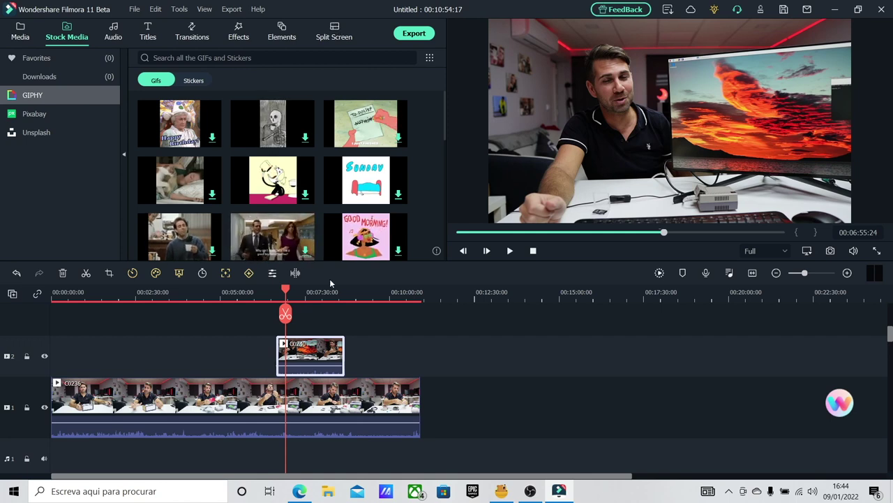
{"action": "left_click", "coordinate": [273, 273]}
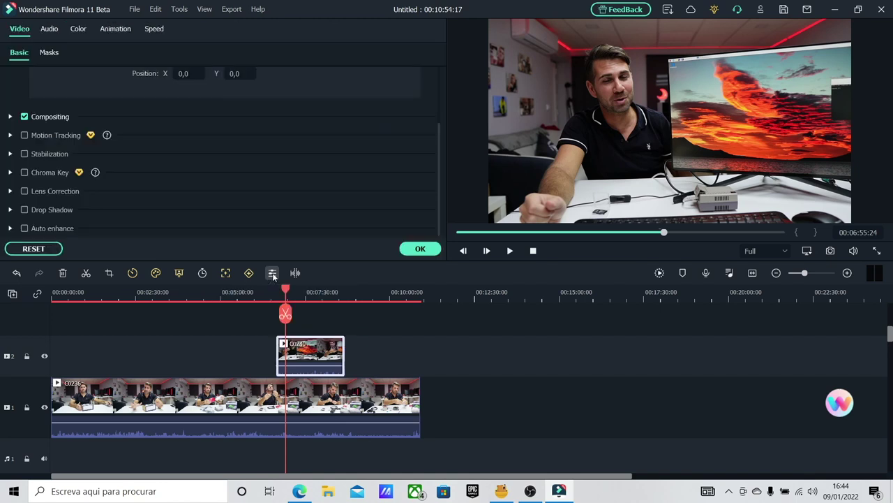
{"action": "left_click", "coordinate": [47, 55]}
{"action": "left_click", "coordinate": [19, 53]}
{"action": "left_click", "coordinate": [420, 249]}
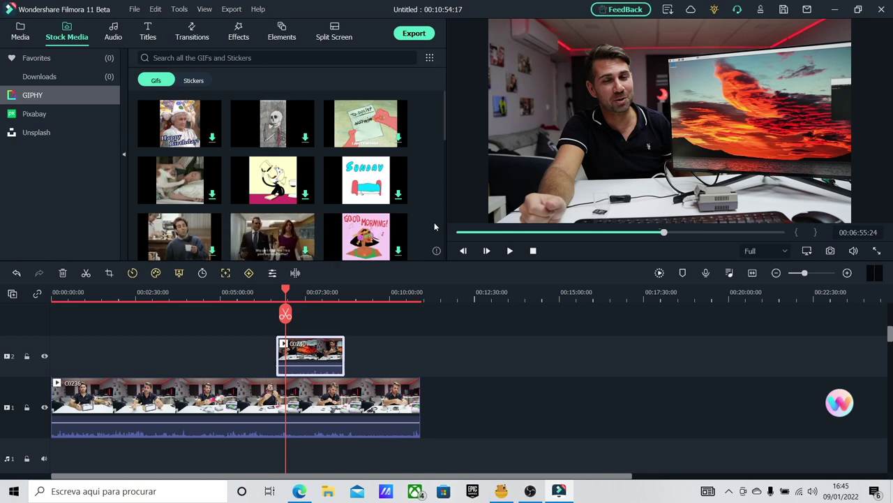
Check the Device export presets, then try local formats WMV, AVI, MOV, F4V and choose MKV.
{"action": "left_click", "coordinate": [418, 35]}
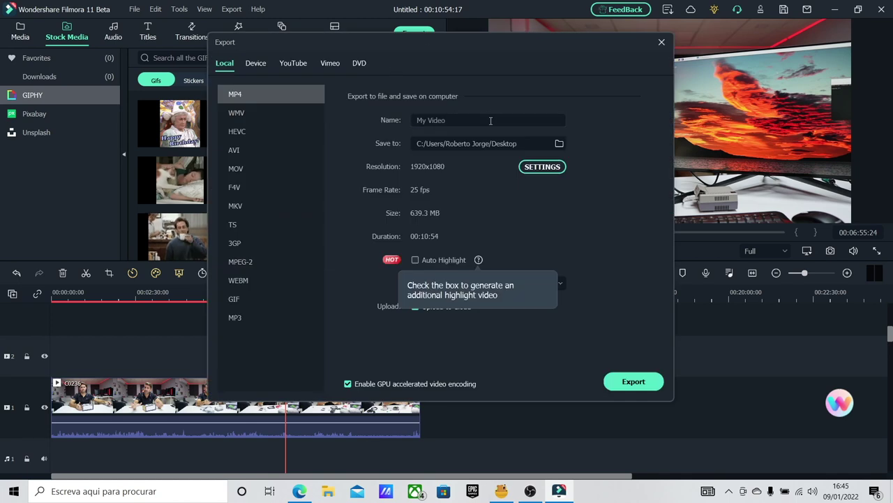
{"action": "left_click", "coordinate": [258, 65]}
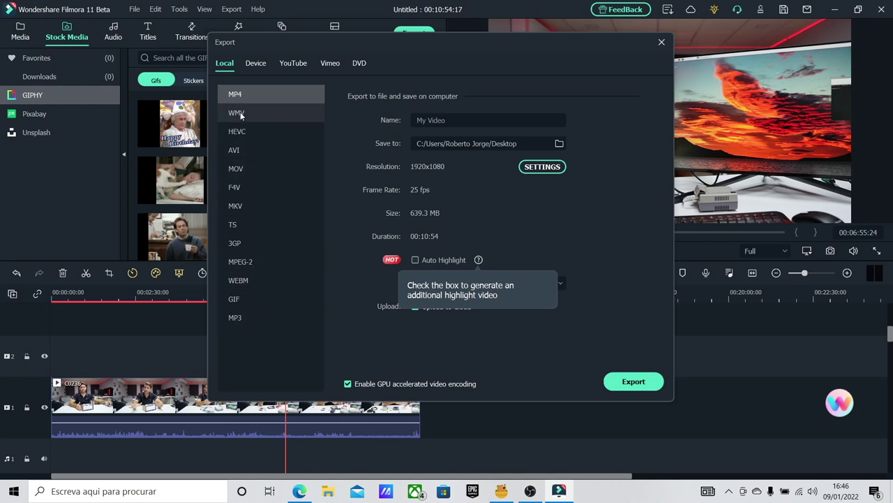
{"action": "left_click", "coordinate": [240, 115]}
{"action": "left_click", "coordinate": [241, 149]}
{"action": "left_click", "coordinate": [244, 167]}
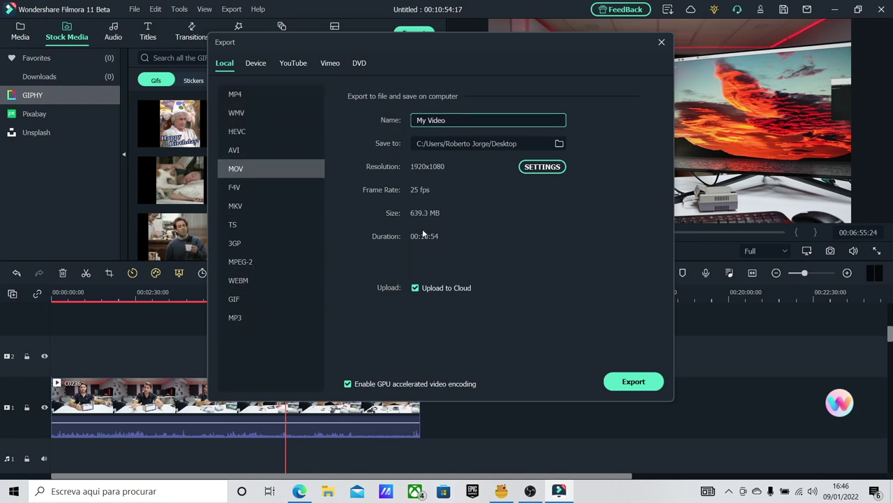
{"action": "left_click", "coordinate": [240, 187]}
{"action": "left_click", "coordinate": [250, 208]}
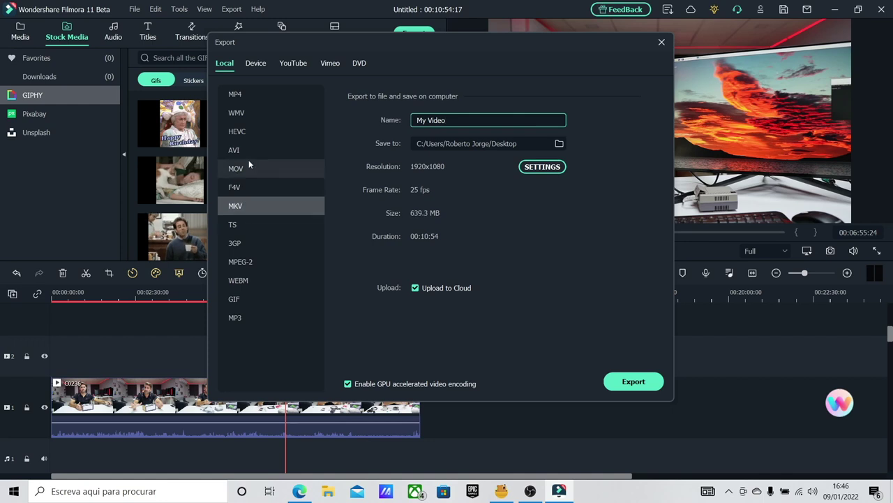
Switch the export format back to MP4 and view its H.264/AAC encoder settings.
{"action": "left_click", "coordinate": [236, 94]}
{"action": "left_click", "coordinate": [543, 167]}
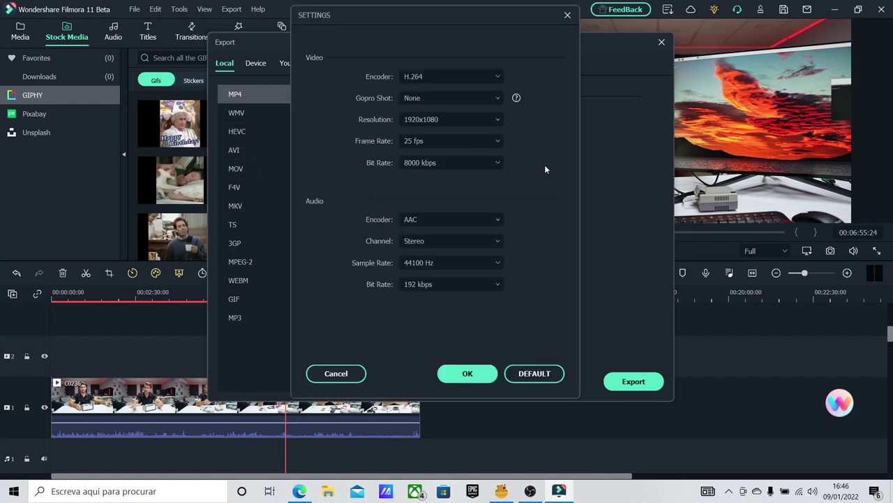